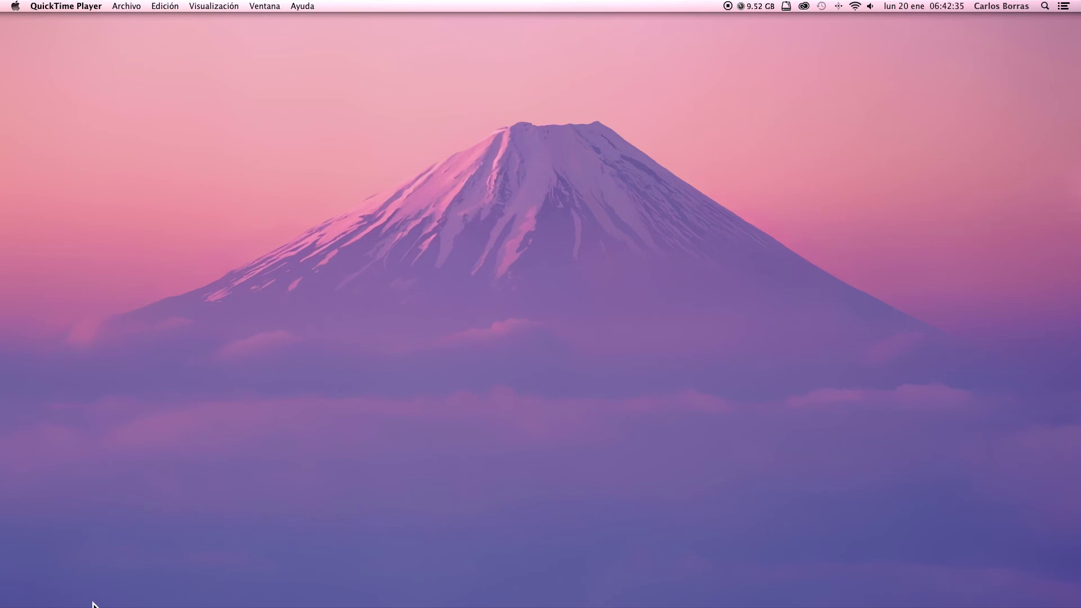
# - Open the photo 05122013-PC050005_- from the TUTORIALES pictures folder in Photoshop and fit it to the screen
pyautogui.moveTo(113, 603)
pyautogui.click(95, 572)
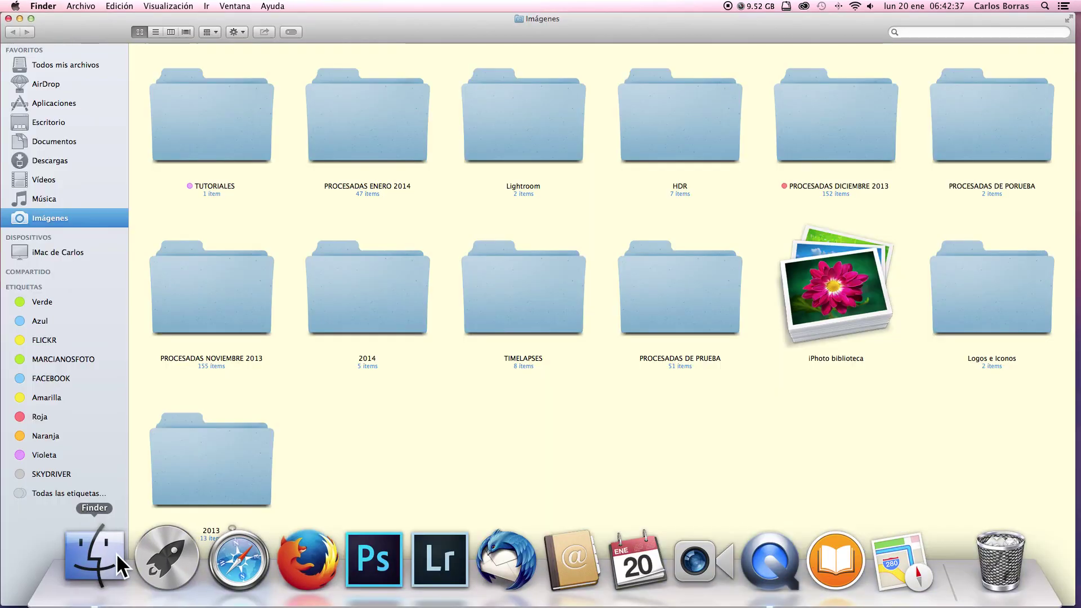
pyautogui.doubleClick(211, 131)
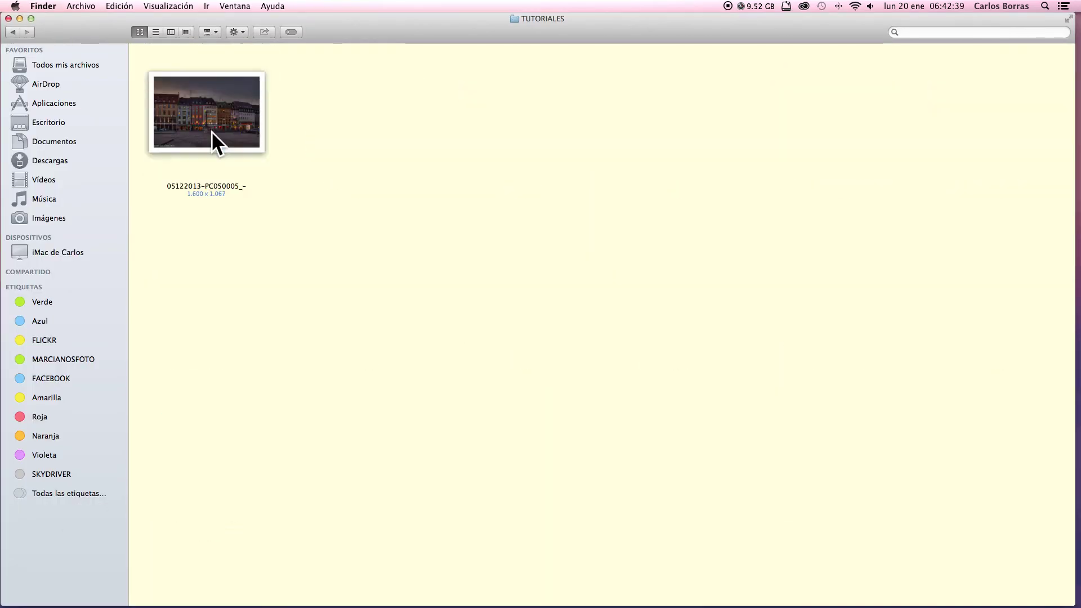
pyautogui.rightClick(212, 112)
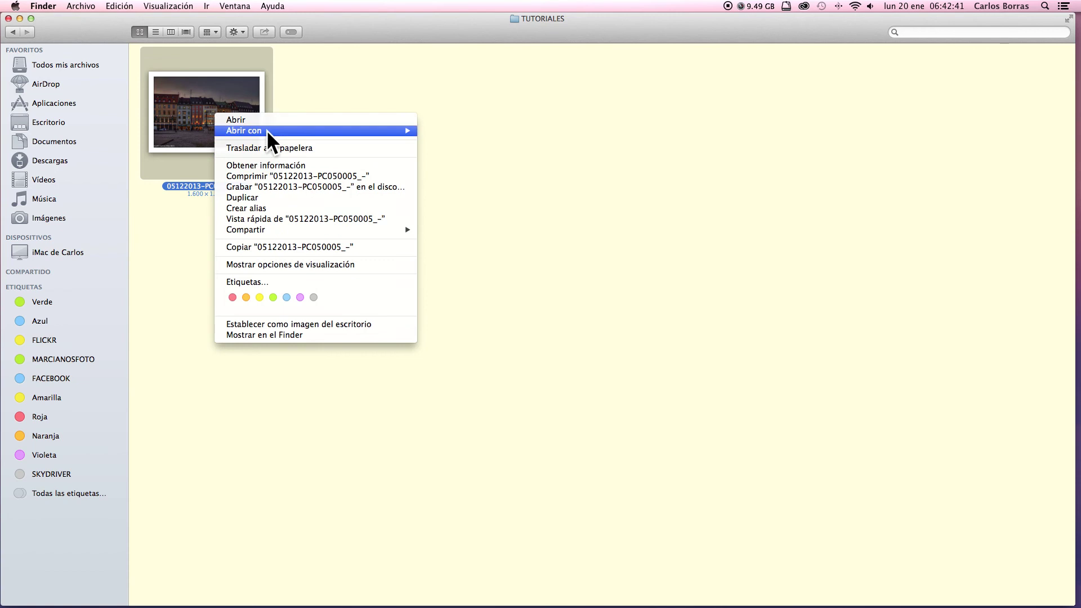
pyautogui.moveTo(299, 133)
pyautogui.click(474, 149)
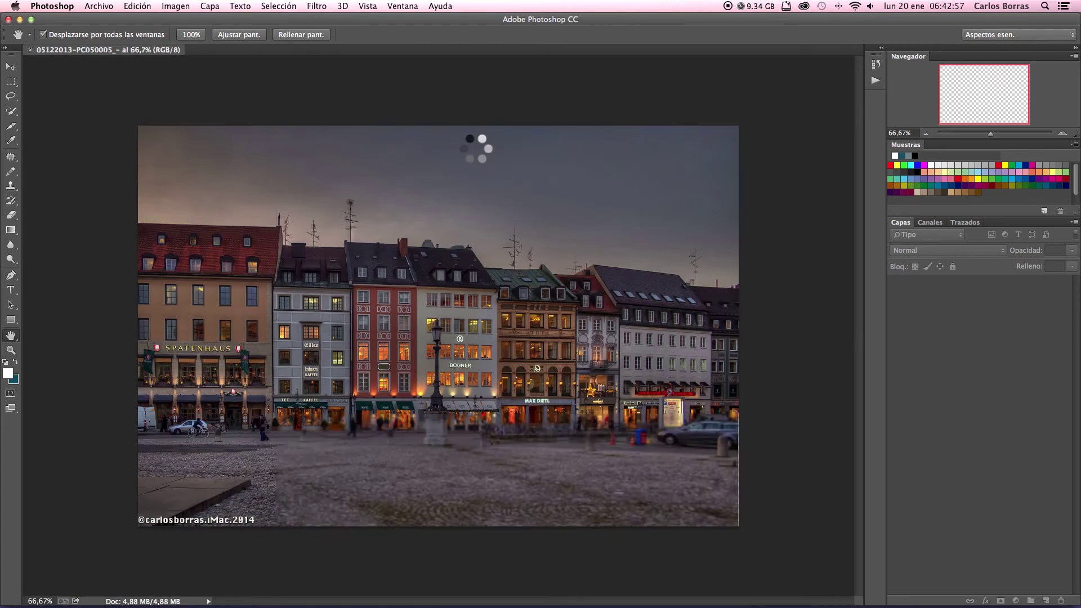
pyautogui.click(235, 35)
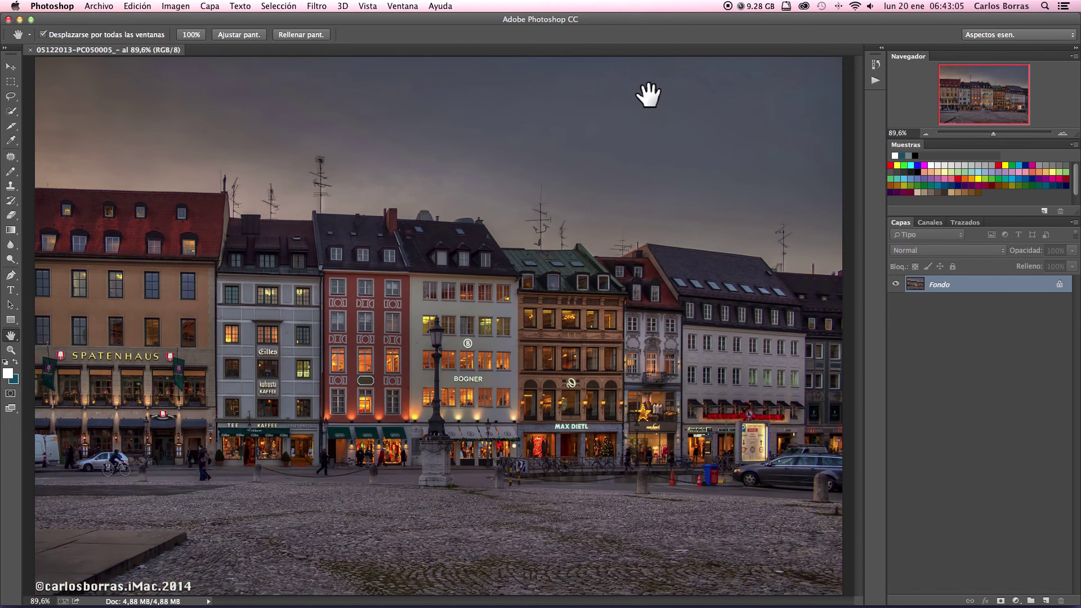
# - Start Color Efex Pro 4 from the Nik Collection on the photo and choose the Bi-Color User Defined filter
pyautogui.click(316, 6)
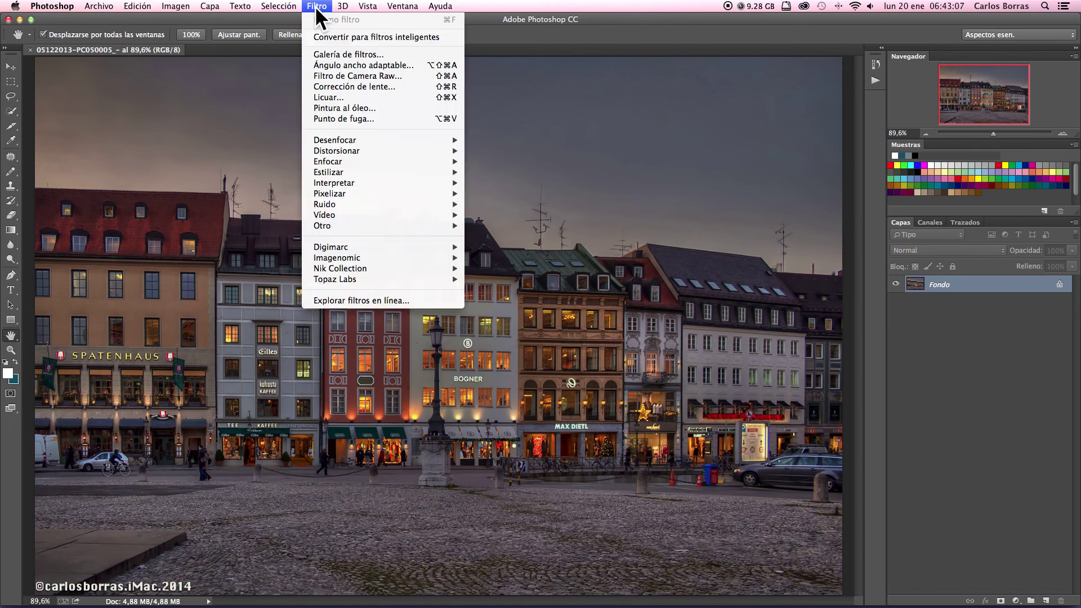
pyautogui.moveTo(336, 269)
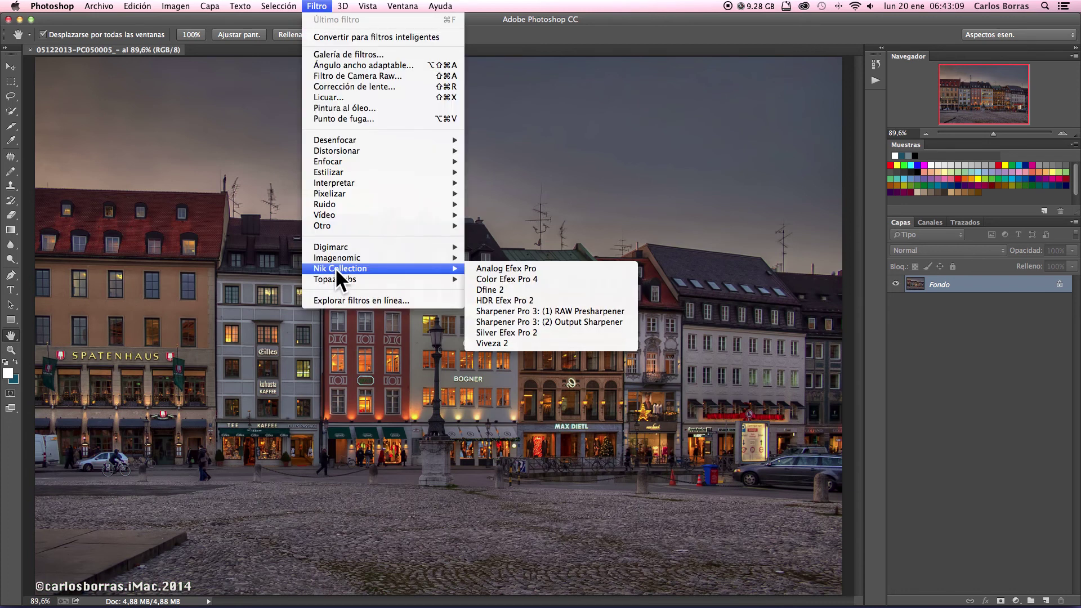
pyautogui.click(501, 278)
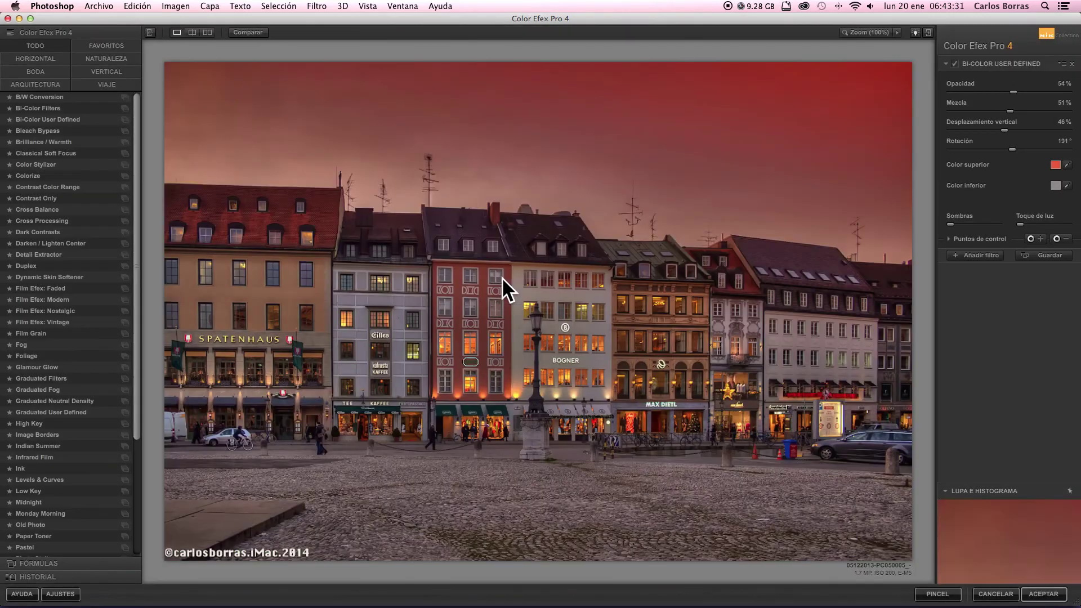
pyautogui.click(38, 107)
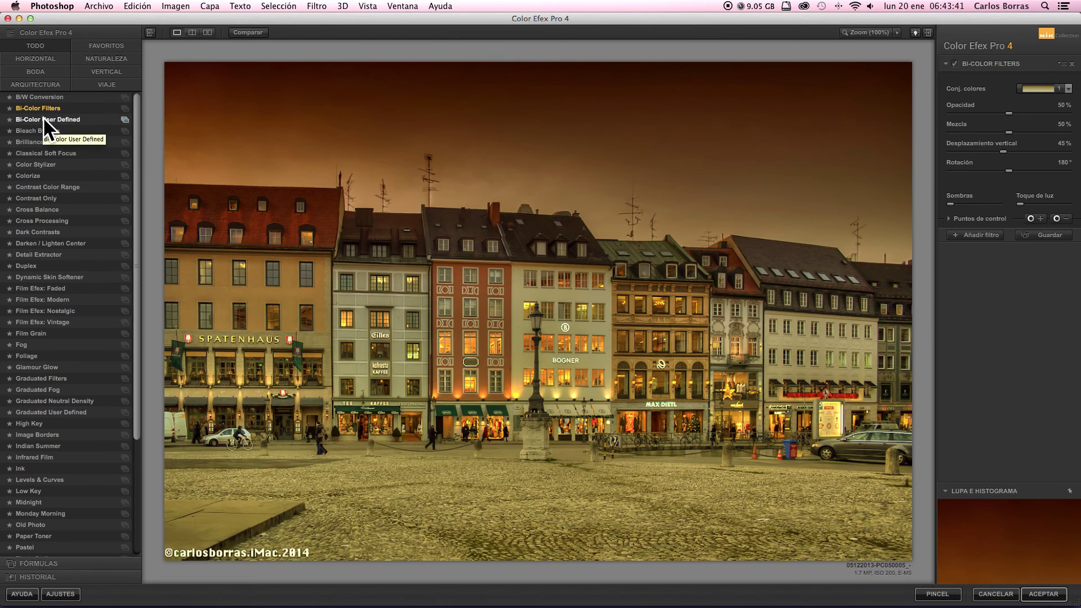
pyautogui.click(42, 118)
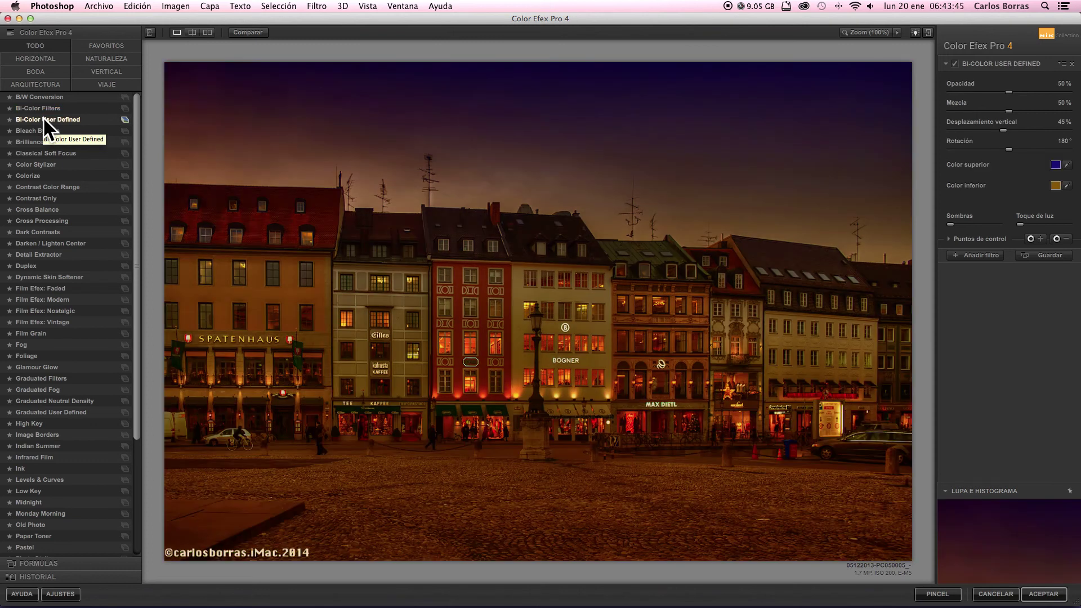
# - Change the filter's upper color to a brighter salmon red using the color wheel
pyautogui.click(1057, 165)
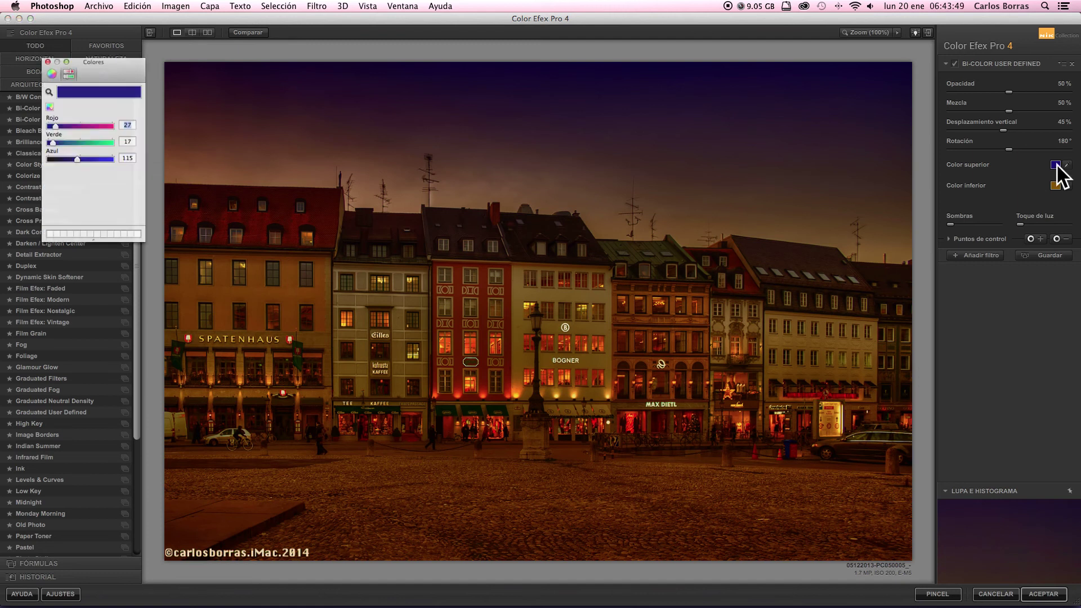
pyautogui.click(48, 67)
pyautogui.moveTo(141, 165); pyautogui.dragTo(144, 128)
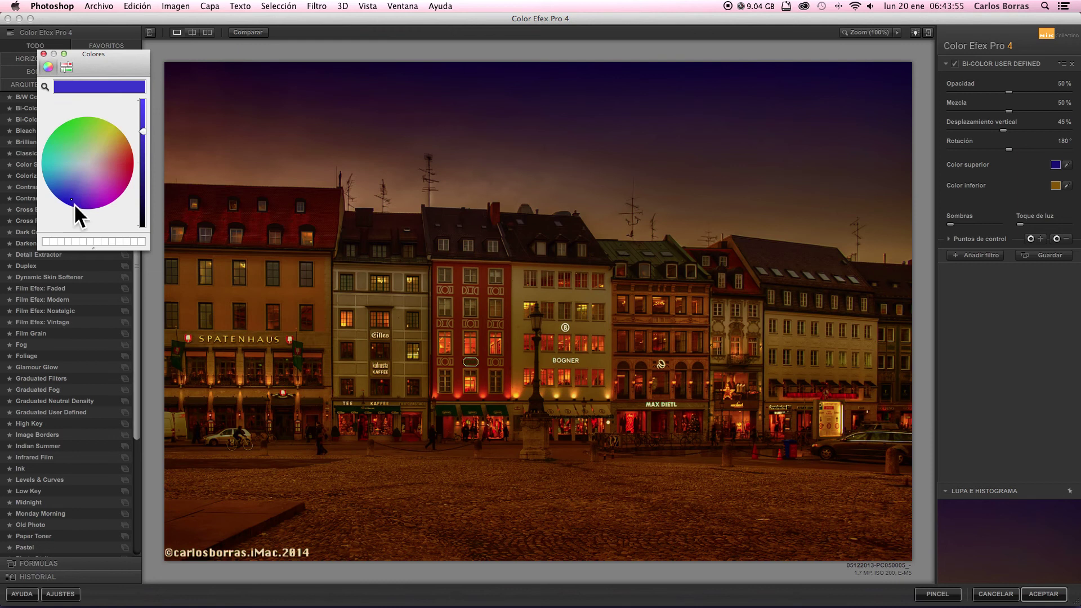
pyautogui.moveTo(71, 198)
pyautogui.mouseDown()
pyautogui.moveTo(120, 146)
pyautogui.moveTo(108, 147)
pyautogui.moveTo(112, 163)
pyautogui.moveTo(115, 153)
pyautogui.mouseUp()
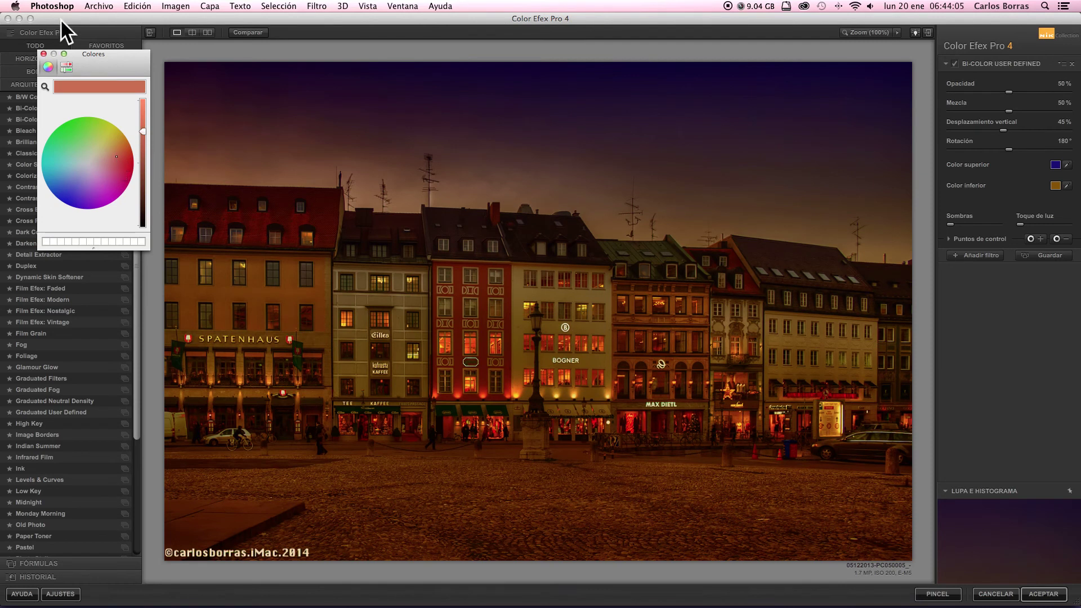
pyautogui.click(43, 53)
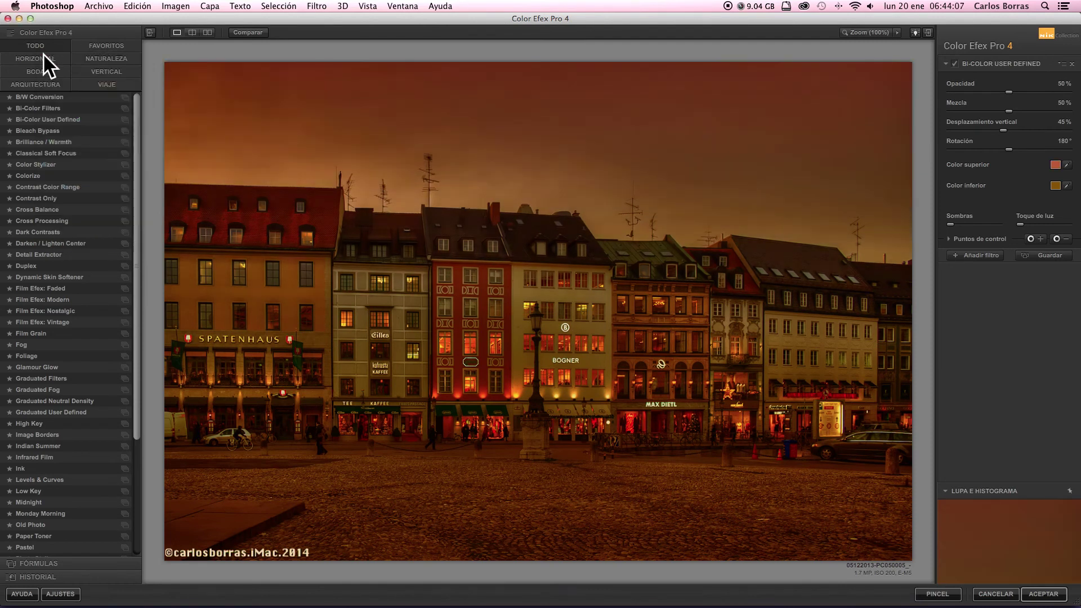
# - Change the filter's lower color to a pale pinkish grey using the color wheel
pyautogui.click(1056, 187)
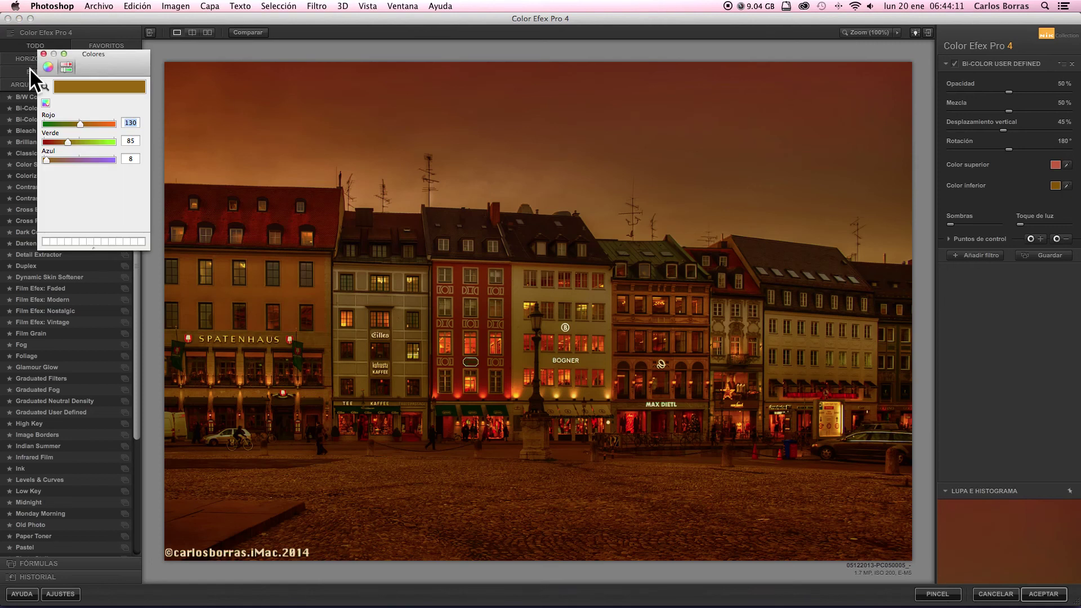
pyautogui.click(48, 66)
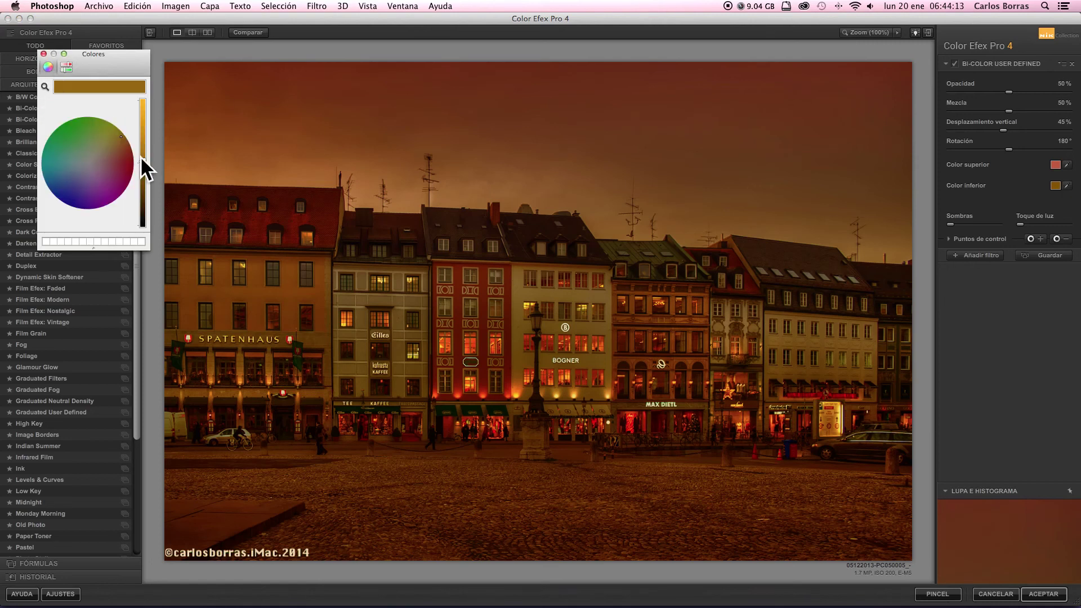
pyautogui.moveTo(143, 158); pyautogui.dragTo(143, 147)
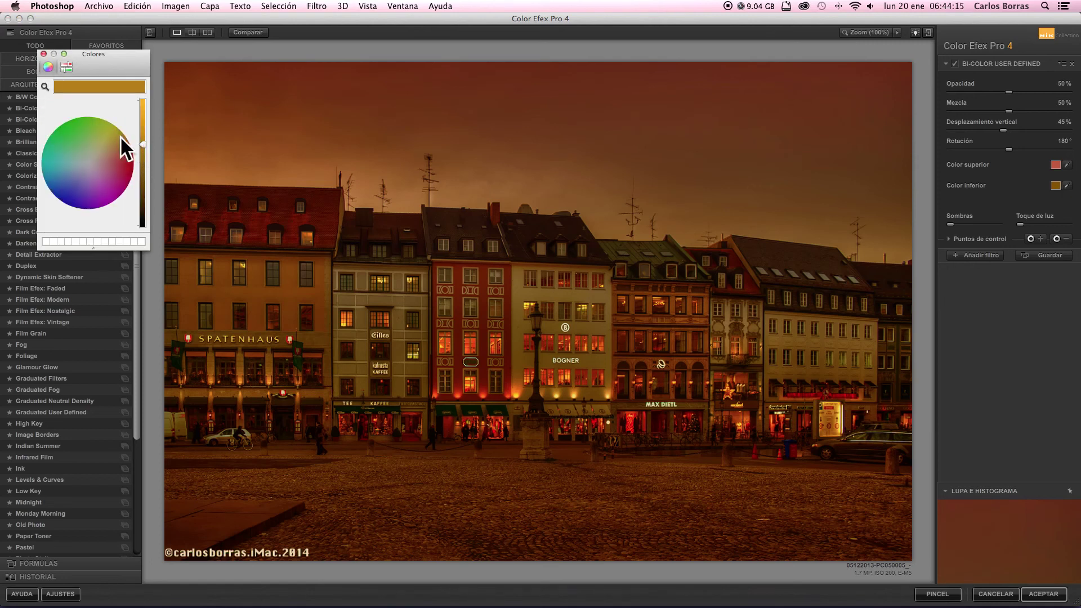
pyautogui.click(95, 159)
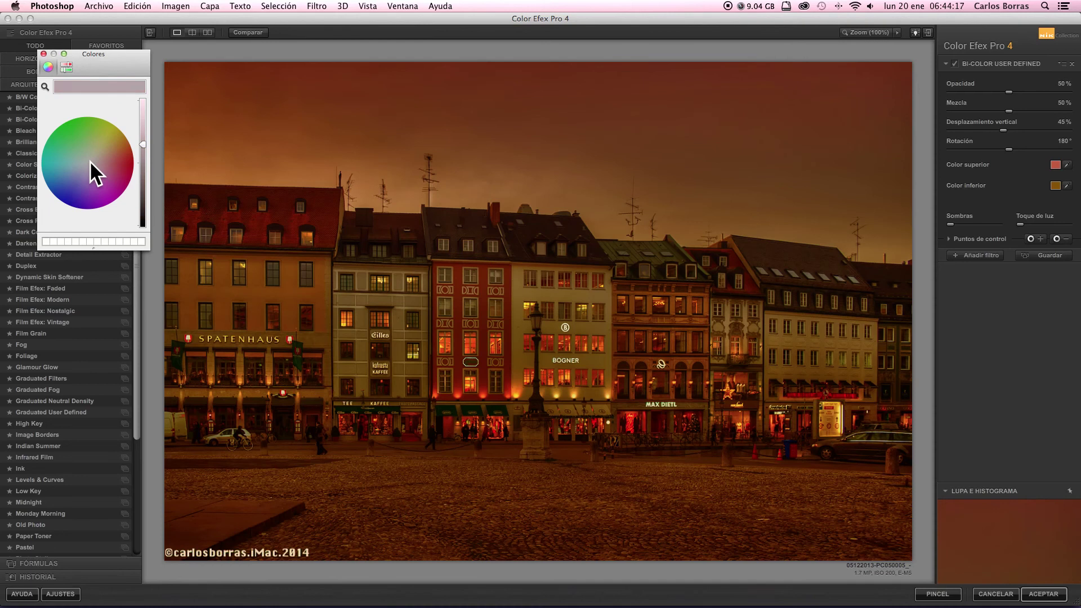
pyautogui.click(44, 54)
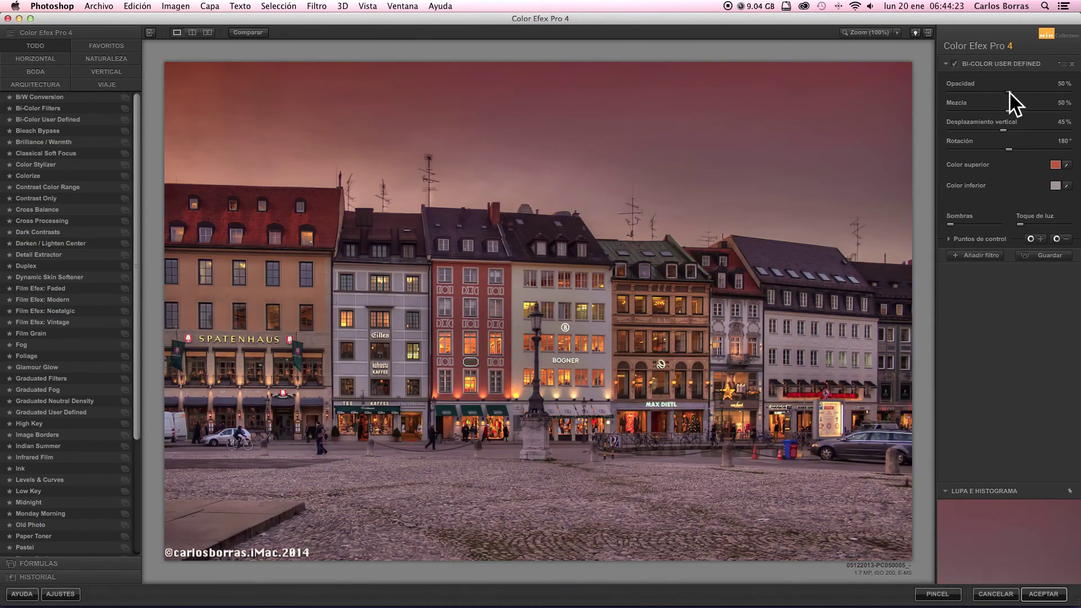
# - Set the bi-color opacity to 58%, blend to 49%, vertical shift to 50% and rotation to 189°, and apply the filter
pyautogui.moveTo(1006, 91); pyautogui.dragTo(1018, 95)
pyautogui.click(1006, 130)
pyautogui.moveTo(1008, 130)
pyautogui.mouseDown()
pyautogui.moveTo(1018, 131)
pyautogui.moveTo(1005, 131)
pyautogui.mouseUp()
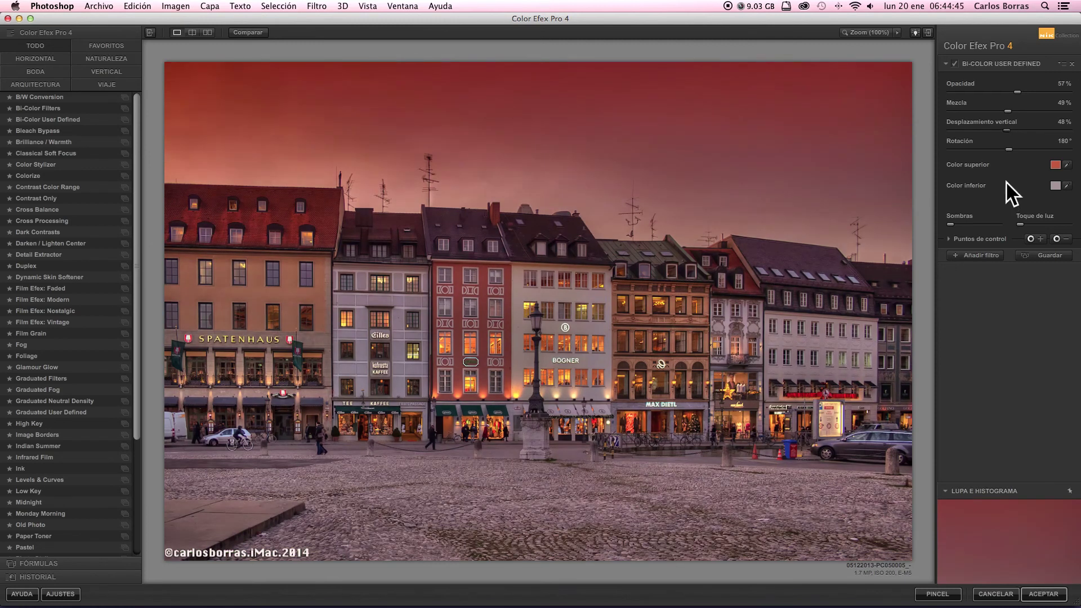
pyautogui.moveTo(1007, 149); pyautogui.dragTo(1012, 151)
pyautogui.moveTo(1018, 93); pyautogui.dragTo(1020, 93)
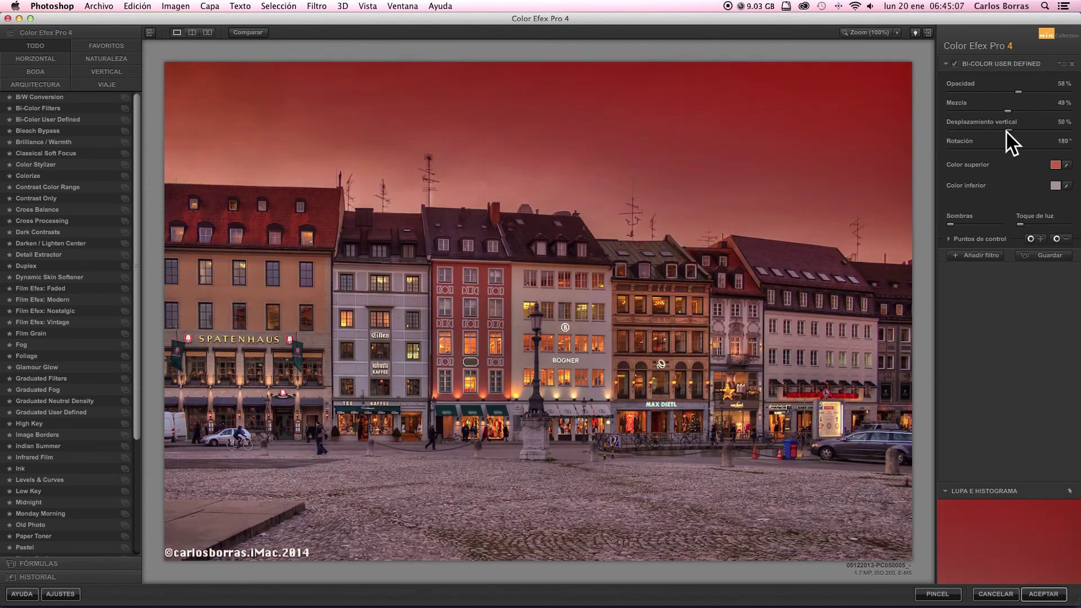
pyautogui.moveTo(1071, 563)
pyautogui.click(1044, 594)
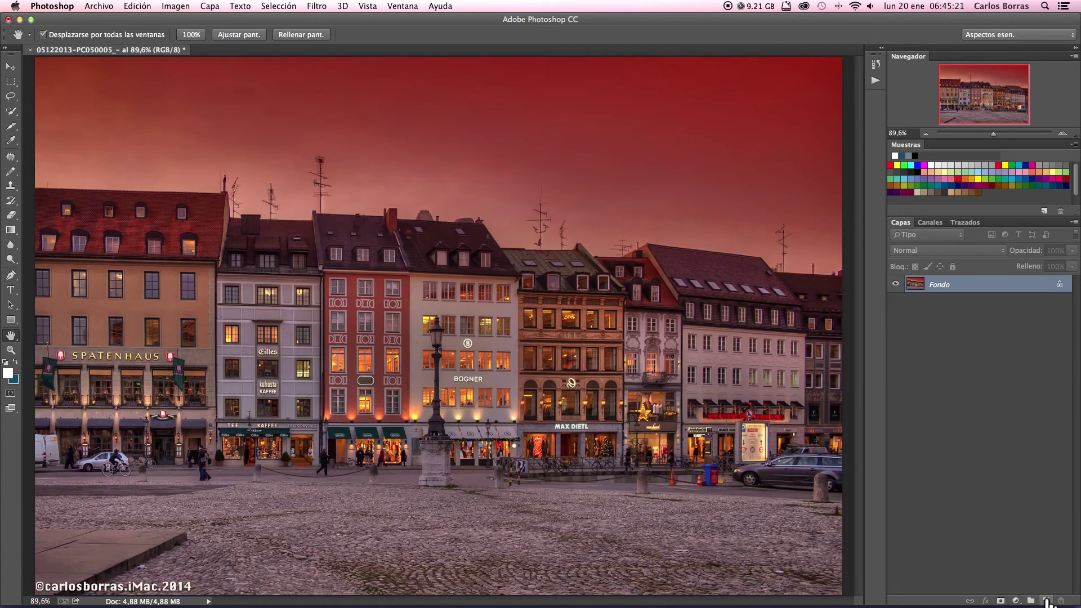
# - Create a new layer above the photo and fill it with 50% gray in Normal mode at 100% opacity
pyautogui.click(1046, 601)
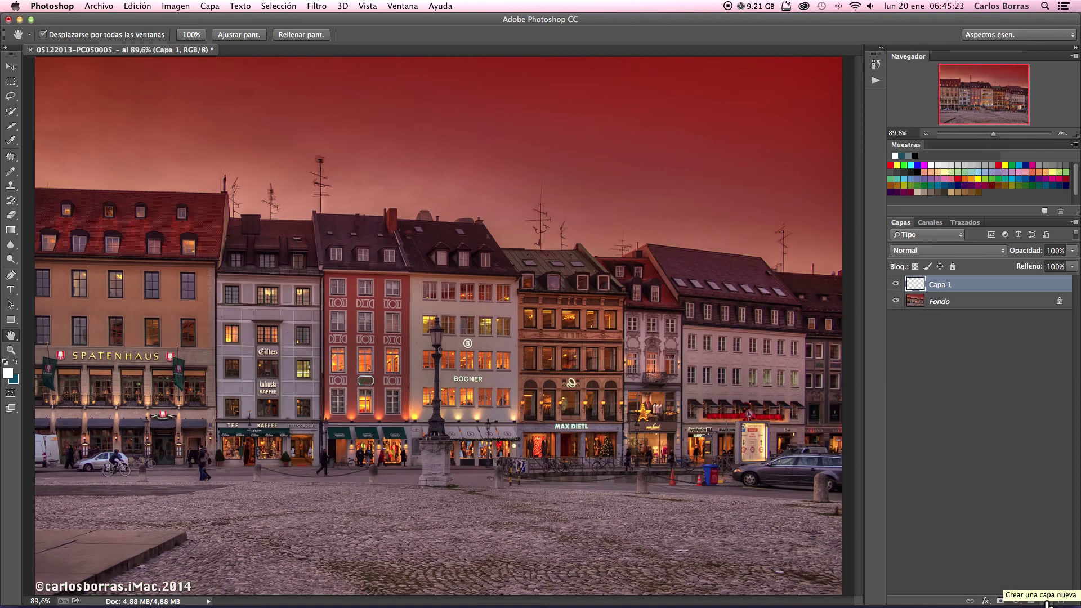
pyautogui.click(176, 6)
pyautogui.moveTo(200, 20)
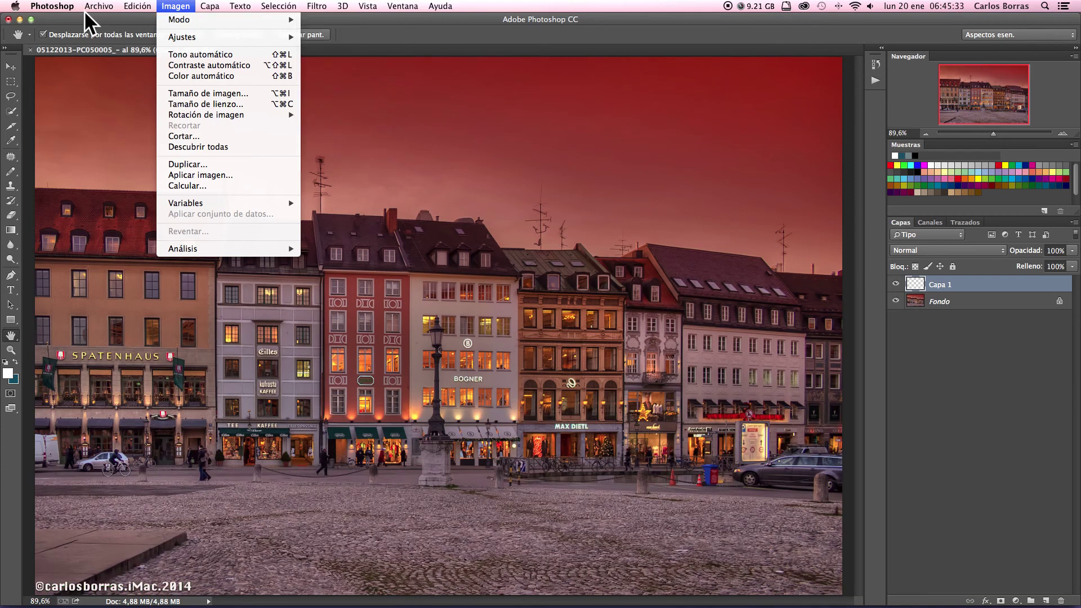
pyautogui.moveTo(135, 6)
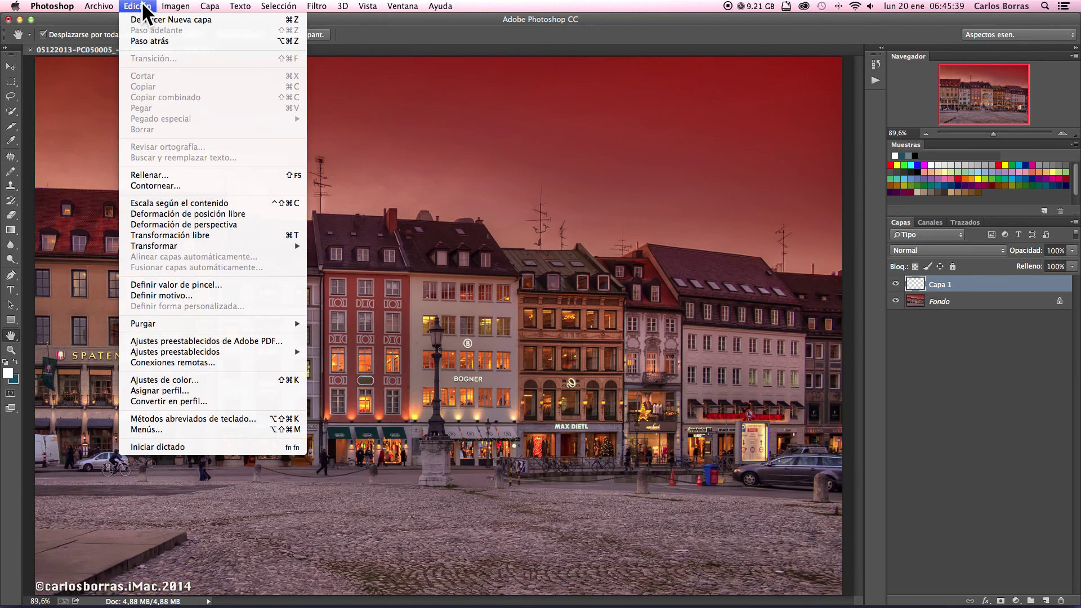
pyautogui.click(151, 174)
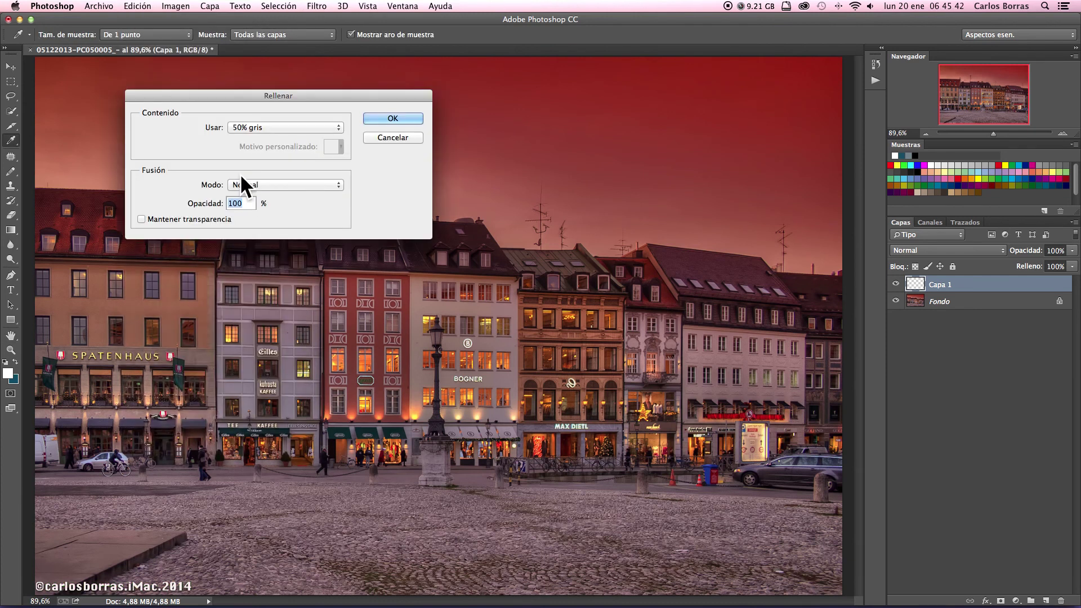
pyautogui.click(338, 126)
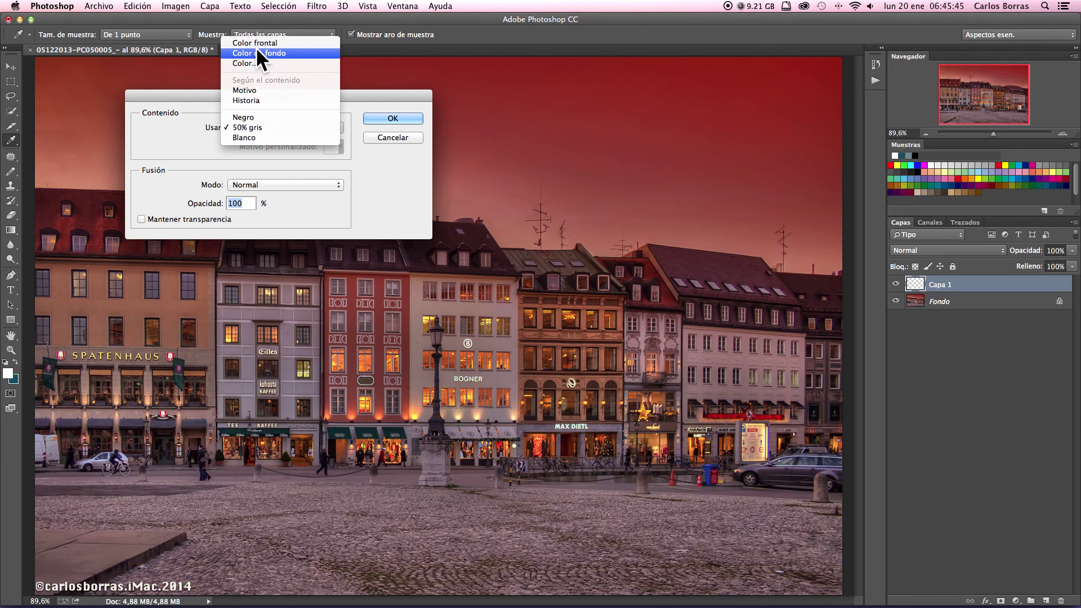
pyautogui.click(248, 128)
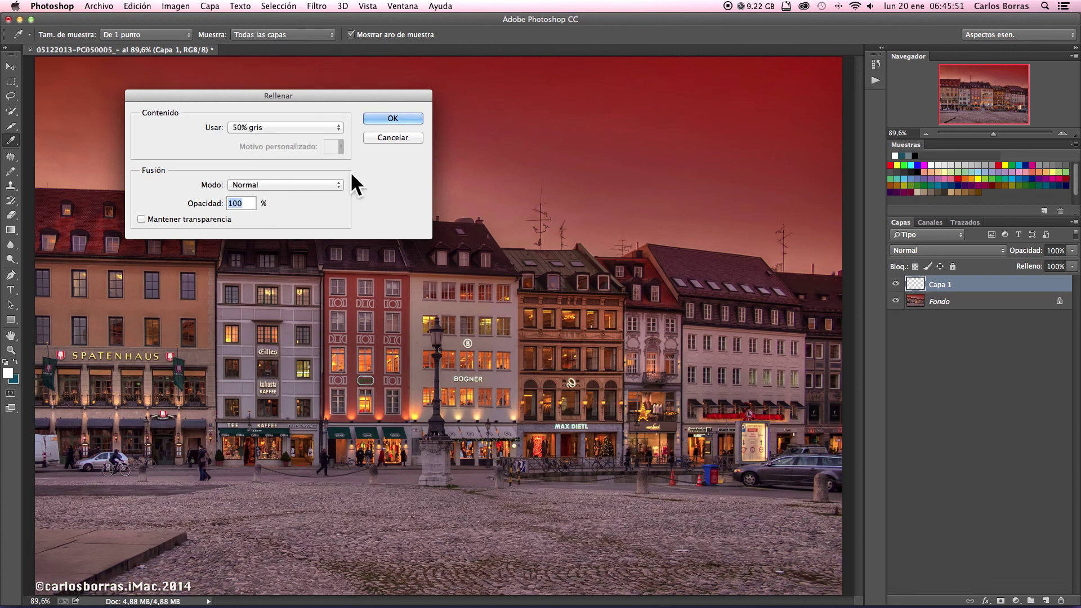
pyautogui.click(395, 119)
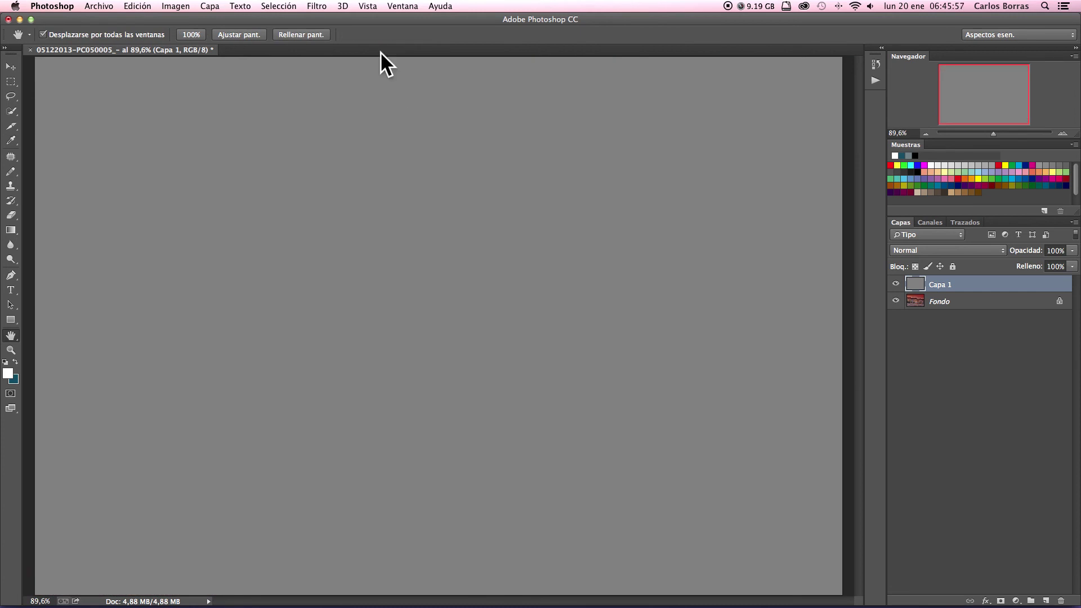
# - Add 100% Gaussian monochromatic noise to the gray layer
pyautogui.click(320, 5)
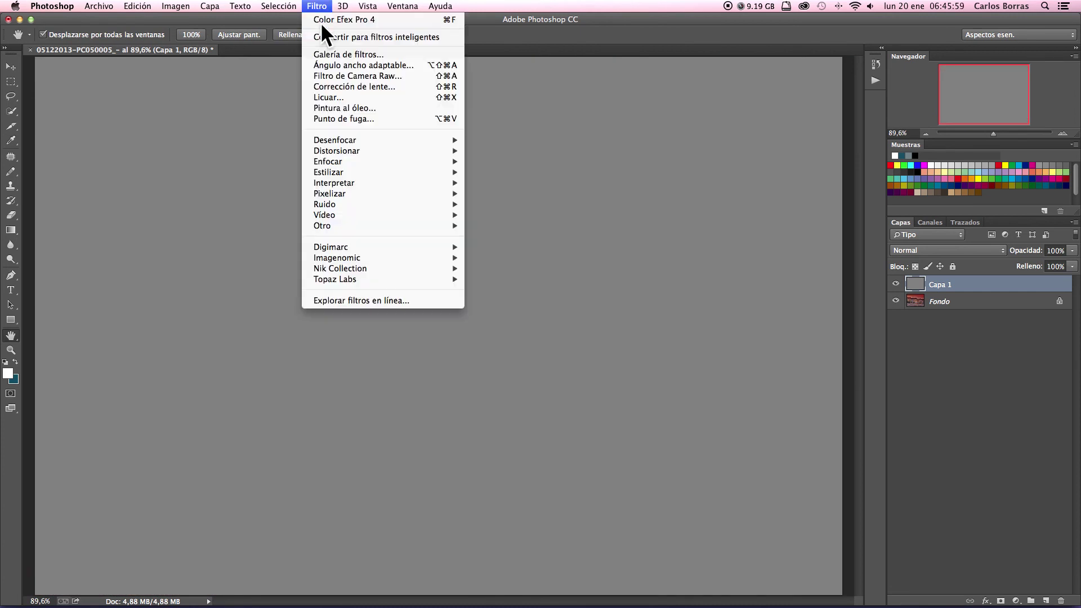
pyautogui.moveTo(338, 204)
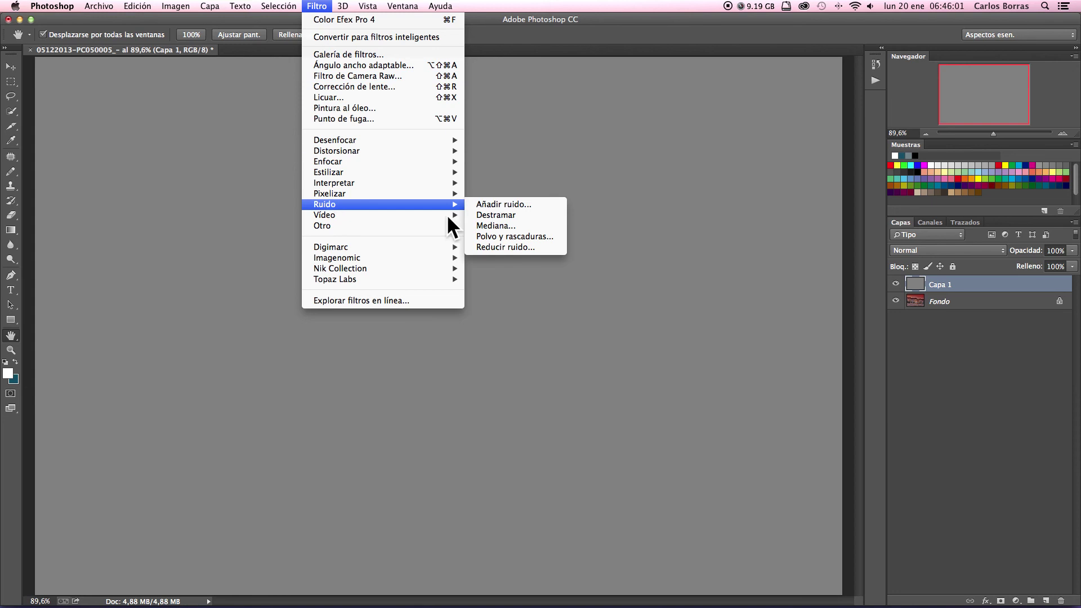
pyautogui.click(519, 204)
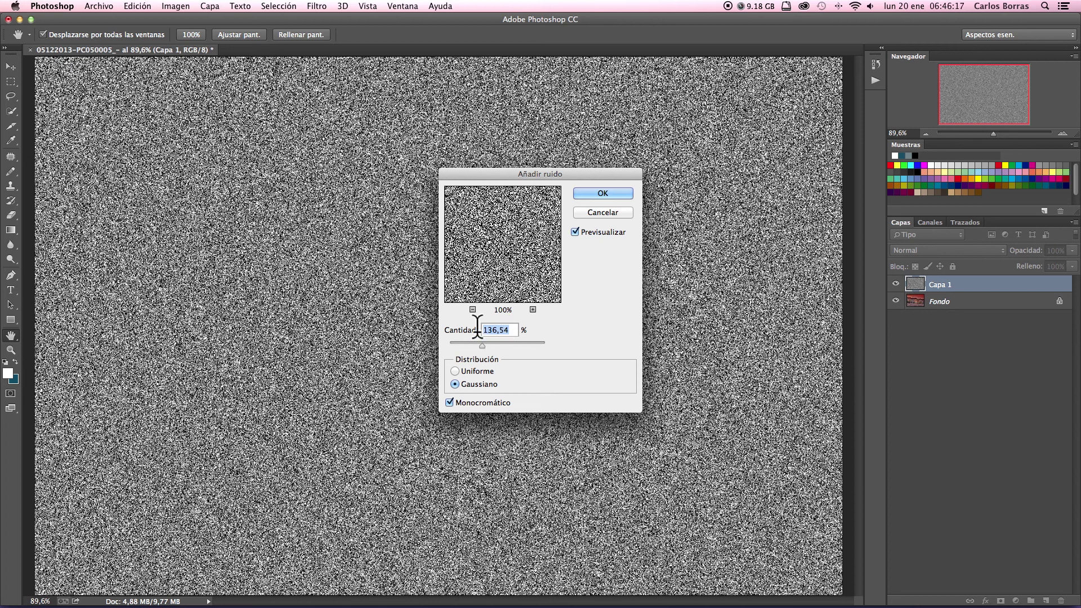
pyautogui.write('100')
pyautogui.click(602, 193)
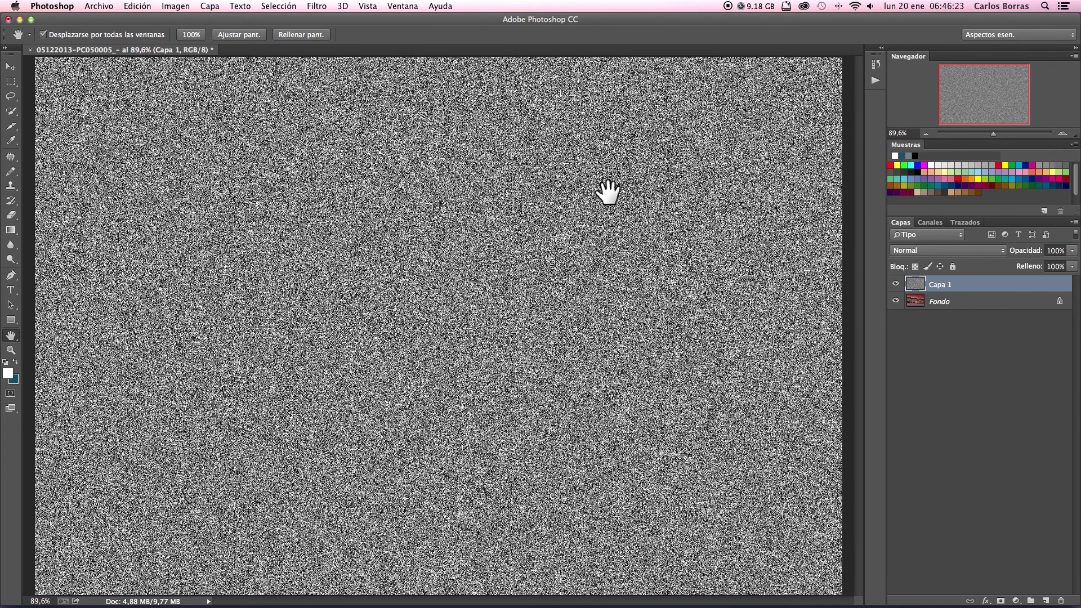
# - Soften the noise layer with the basic Blur (Desenfocar) filter
pyautogui.click(318, 6)
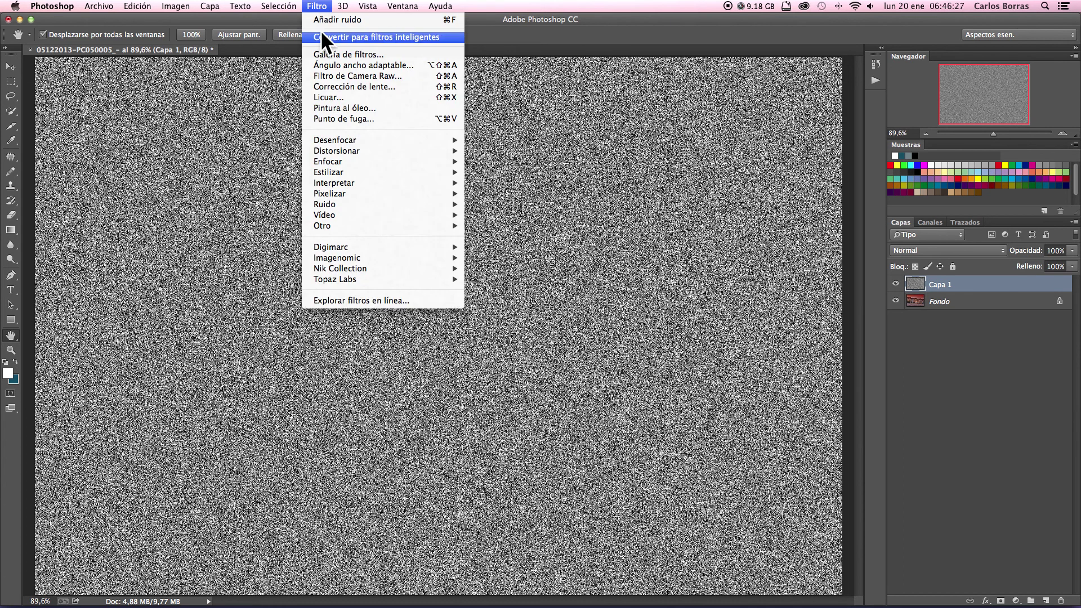
pyautogui.moveTo(345, 140)
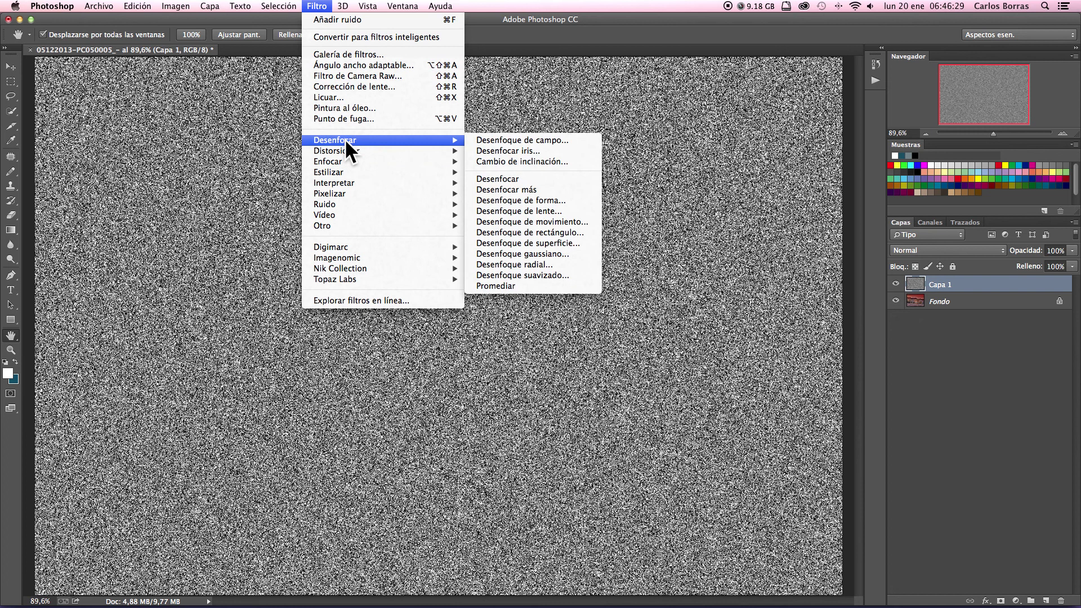
pyautogui.click(502, 177)
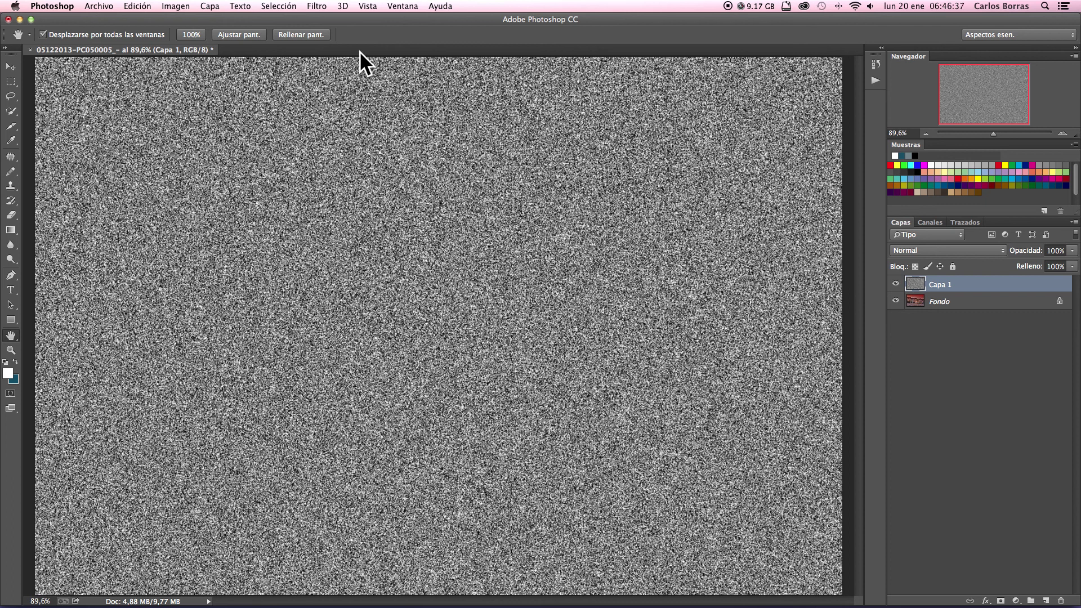
# - Apply the Wind (Viento) filter to the noise layer with the Vendaval method and direction Desde la izquierda
pyautogui.click(319, 7)
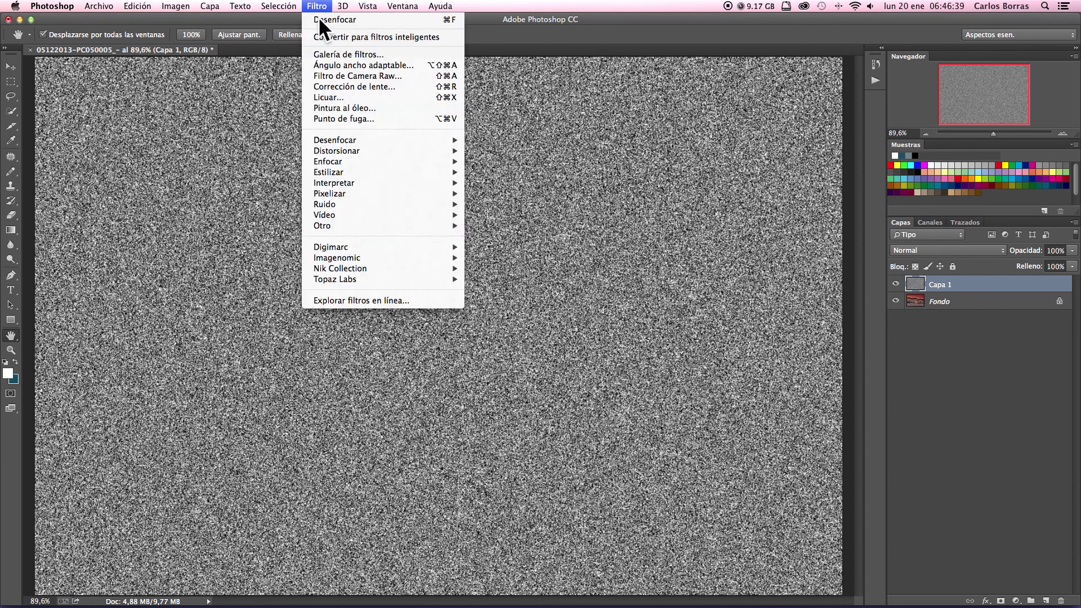
pyautogui.moveTo(350, 172)
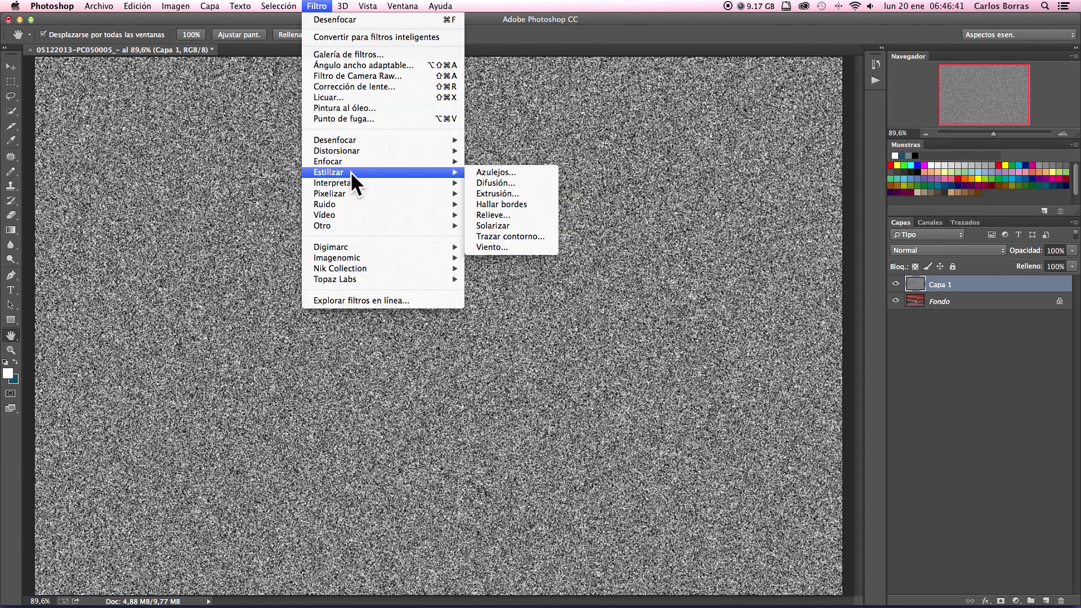
pyautogui.click(492, 247)
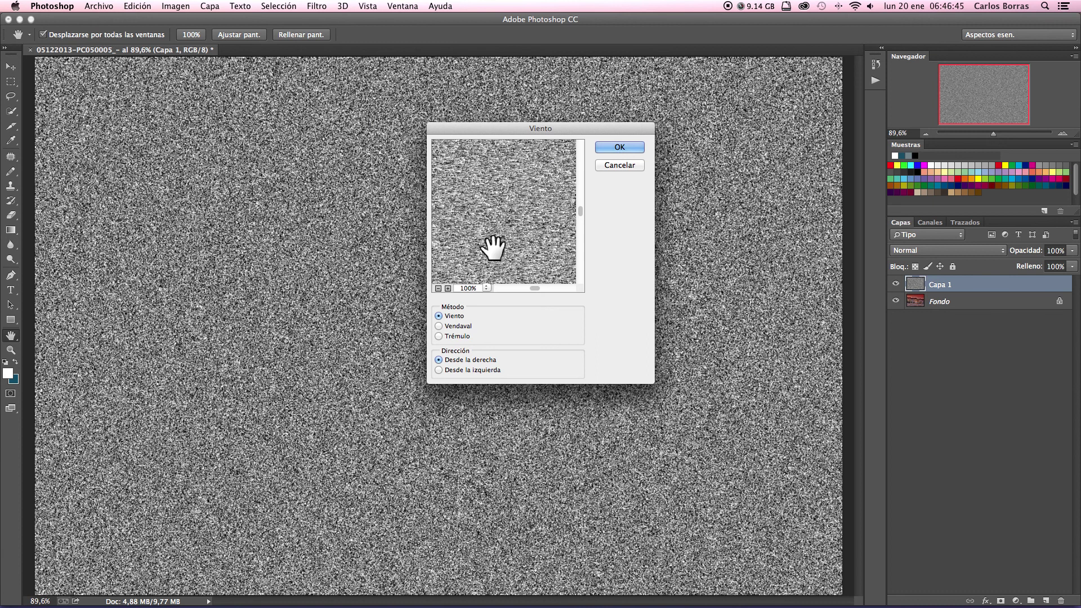
pyautogui.click(445, 325)
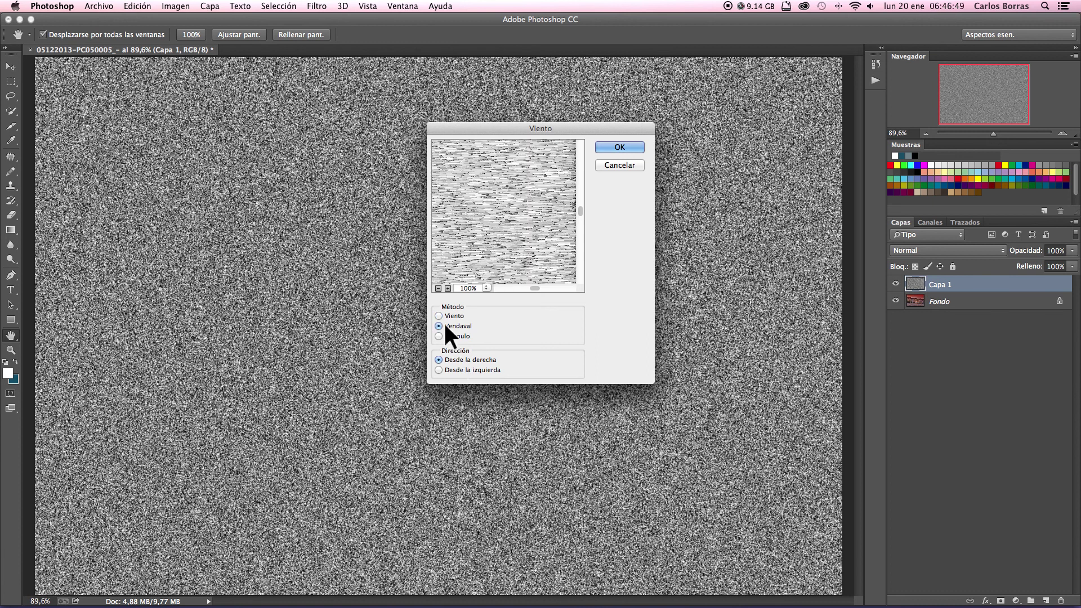
pyautogui.click(439, 370)
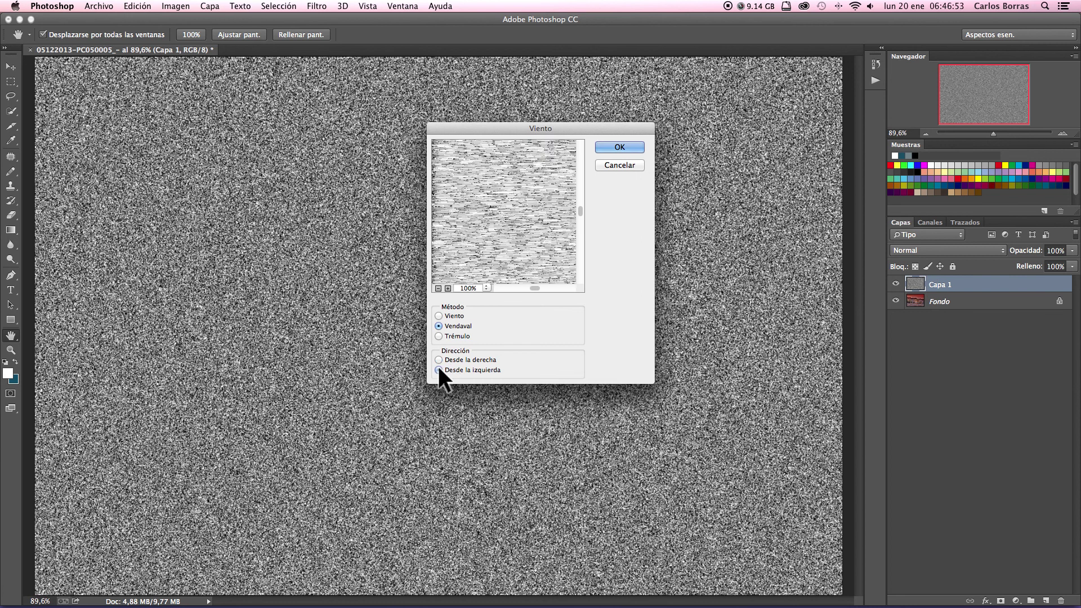
pyautogui.click(620, 147)
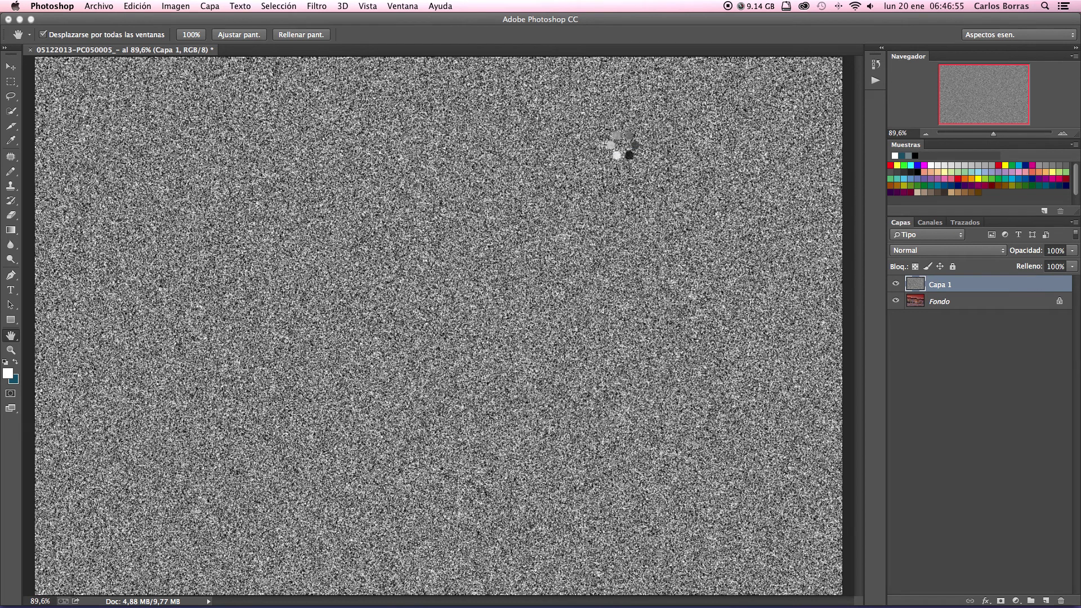
# - Apply the Wind filter two more times to the layer, keeping Vendaval and Desde la izquierda
pyautogui.click(317, 6)
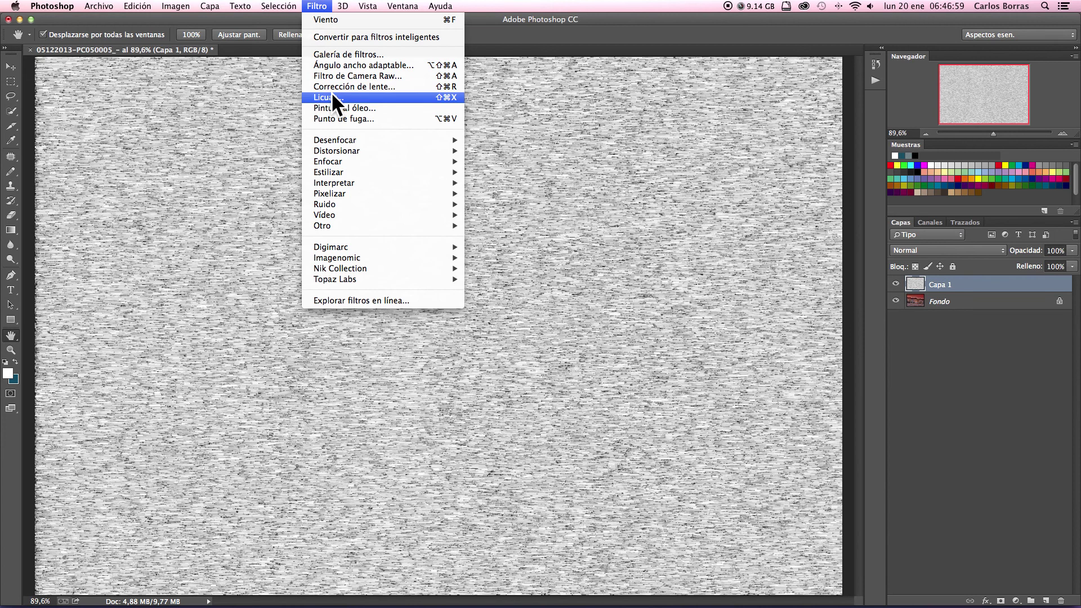
pyautogui.moveTo(347, 172)
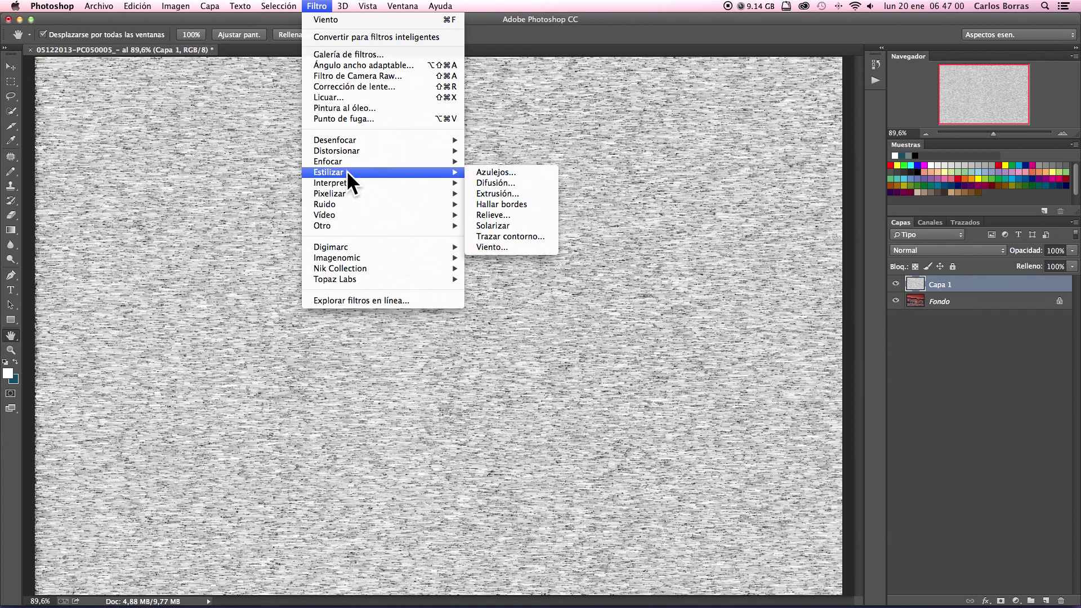
pyautogui.click(494, 247)
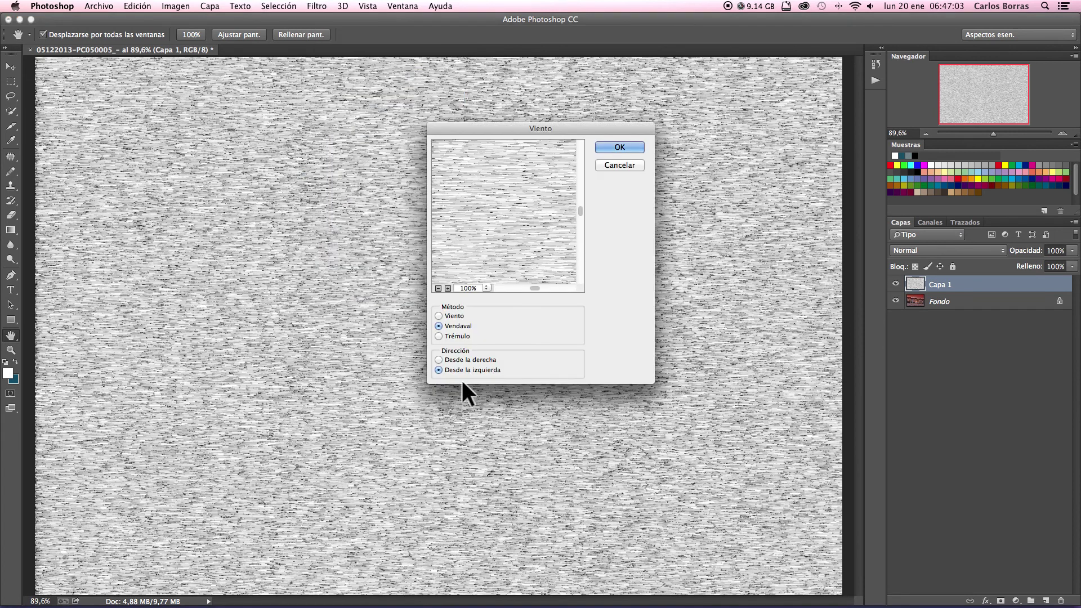
pyautogui.click(616, 146)
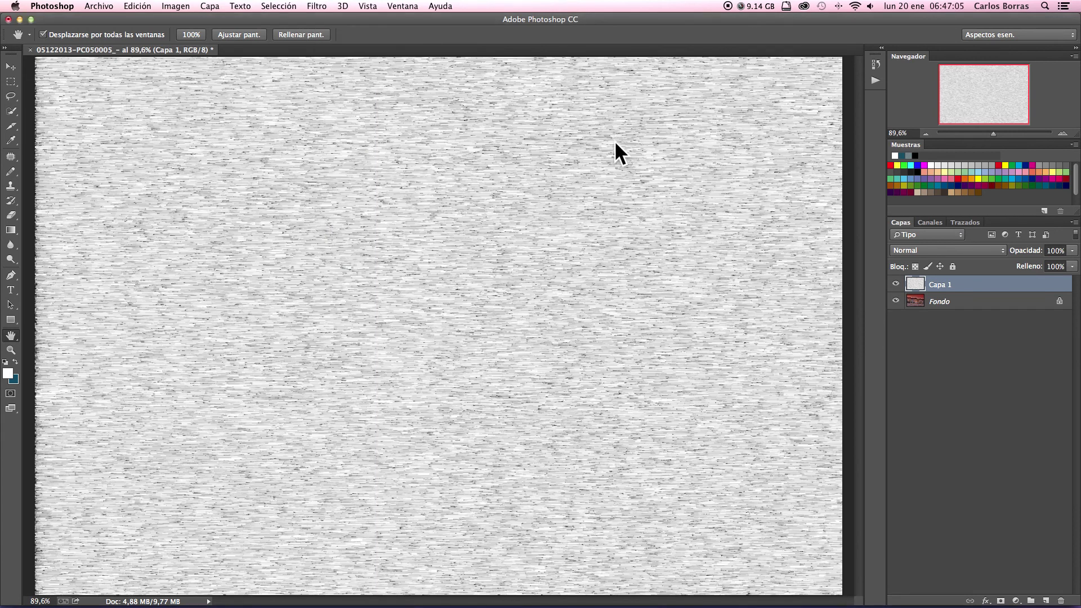
pyautogui.click(317, 6)
pyautogui.moveTo(349, 259)
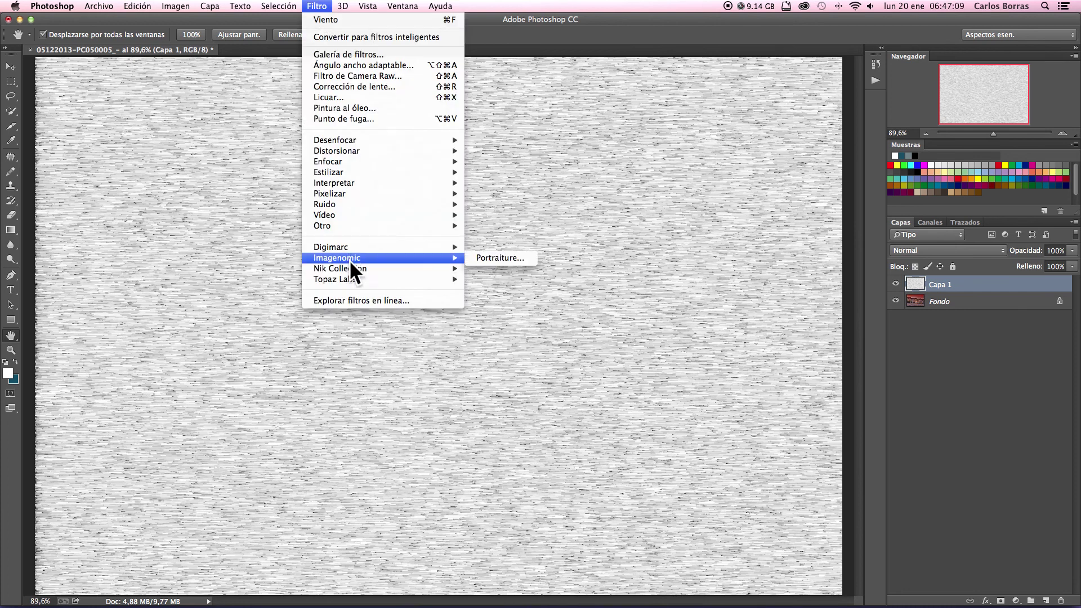
pyautogui.moveTo(340, 174)
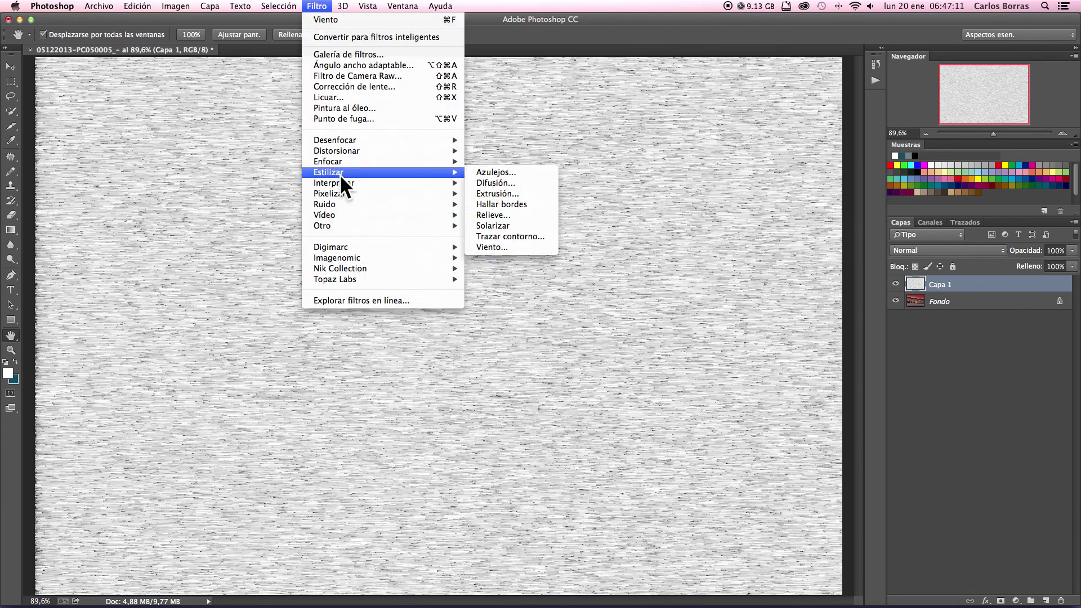
pyautogui.click(499, 247)
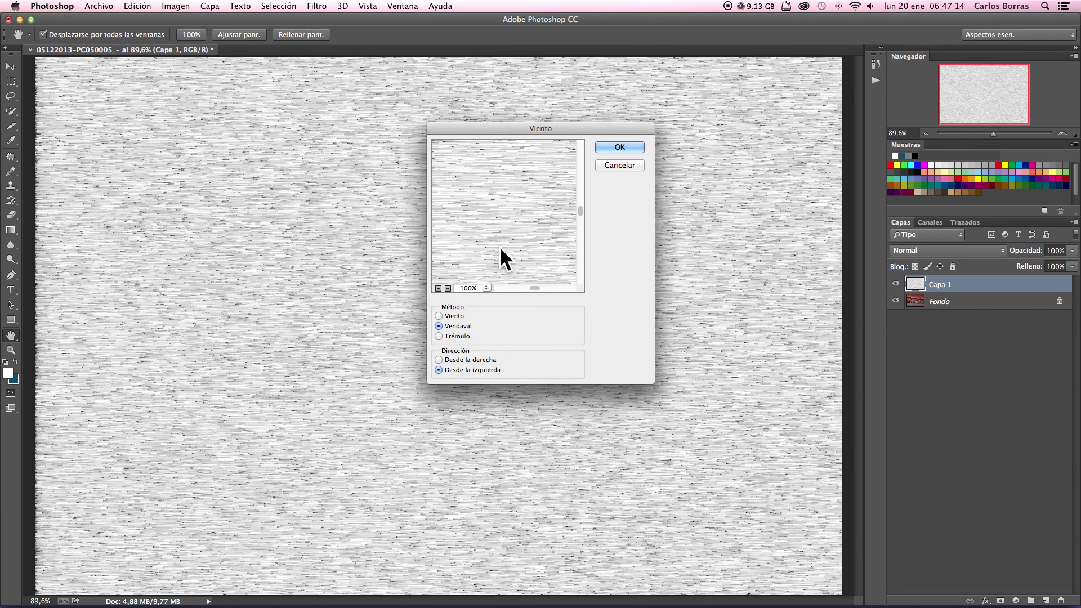
pyautogui.click(619, 148)
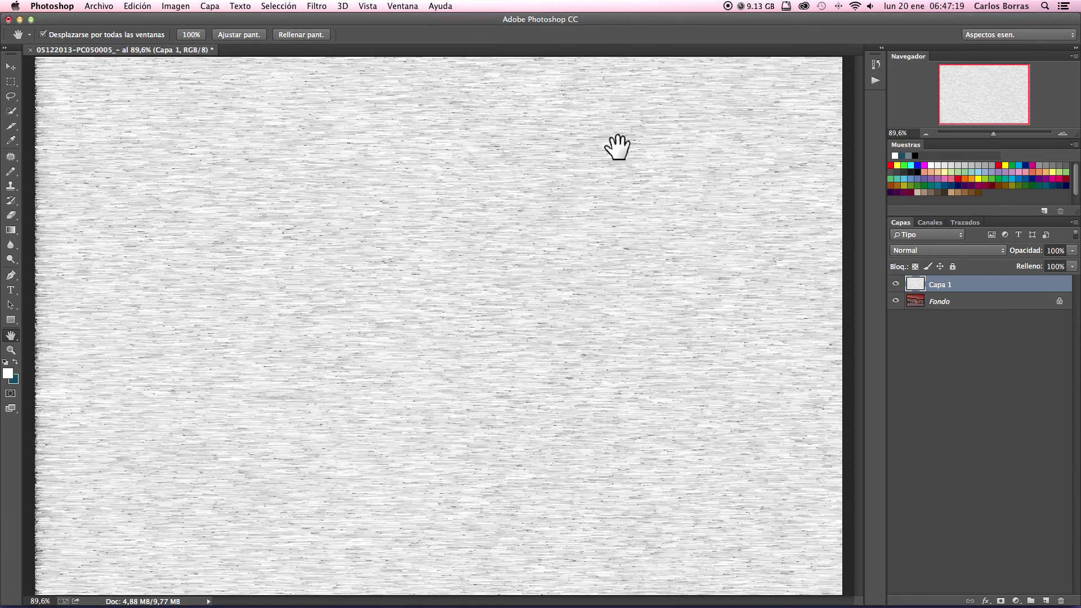
# - Invert the tones of the streaked layer
pyautogui.click(184, 8)
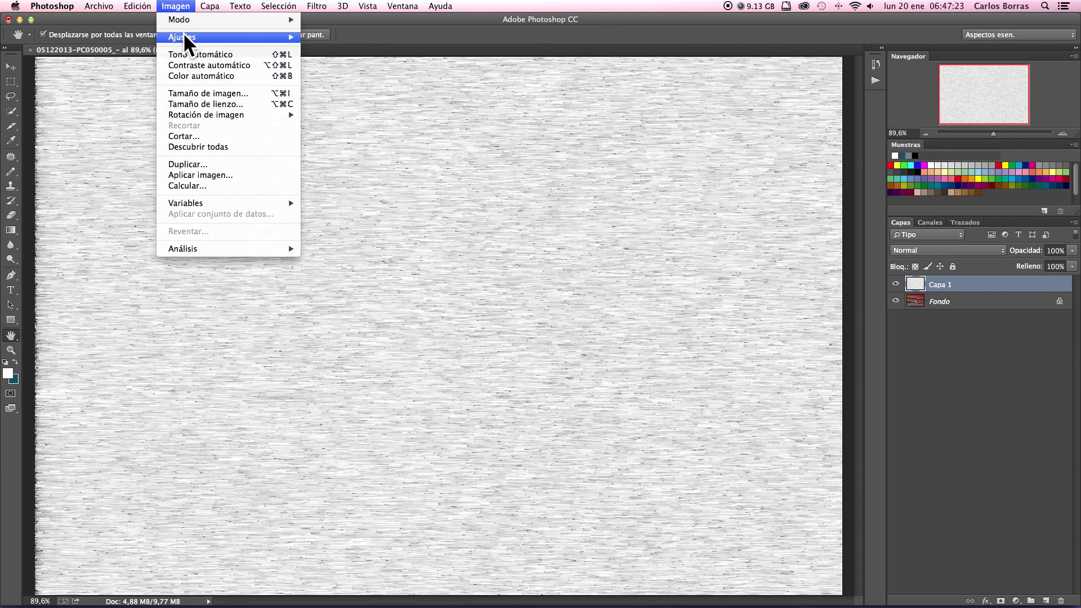
pyautogui.moveTo(185, 39)
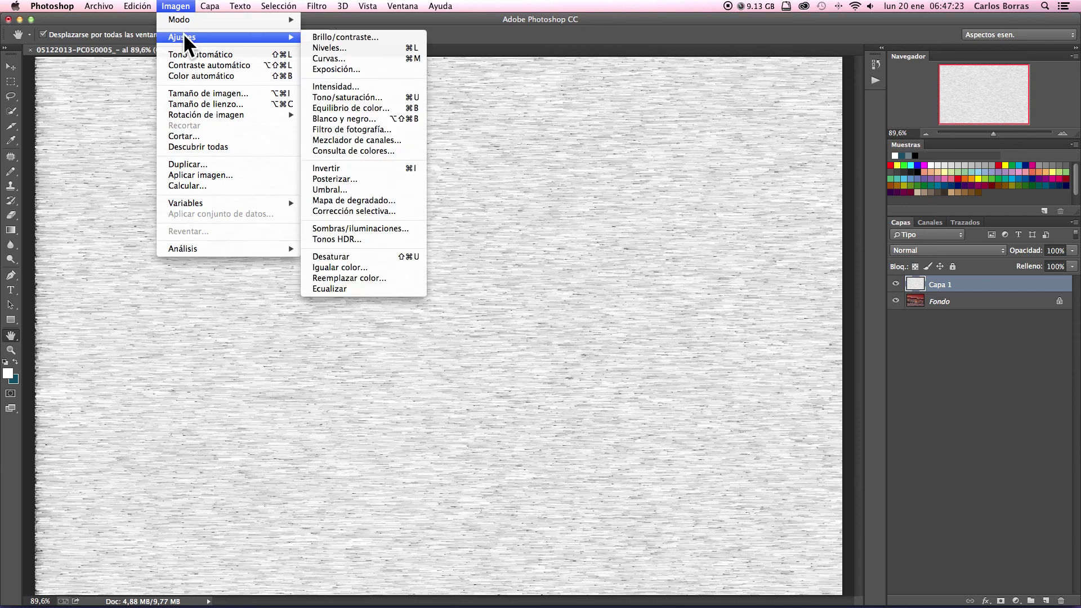
pyautogui.click(332, 169)
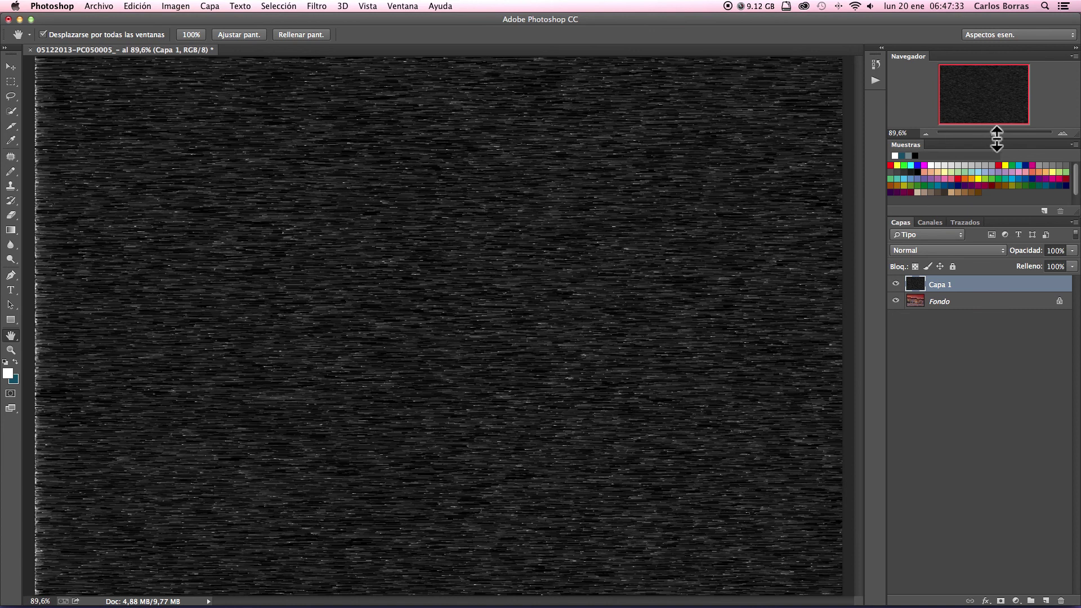
# - Free-transform the streak layer: rotate it to about -77.35° and stretch both sides outward so it covers the whole photo
pyautogui.moveTo(992, 133); pyautogui.dragTo(987, 133)
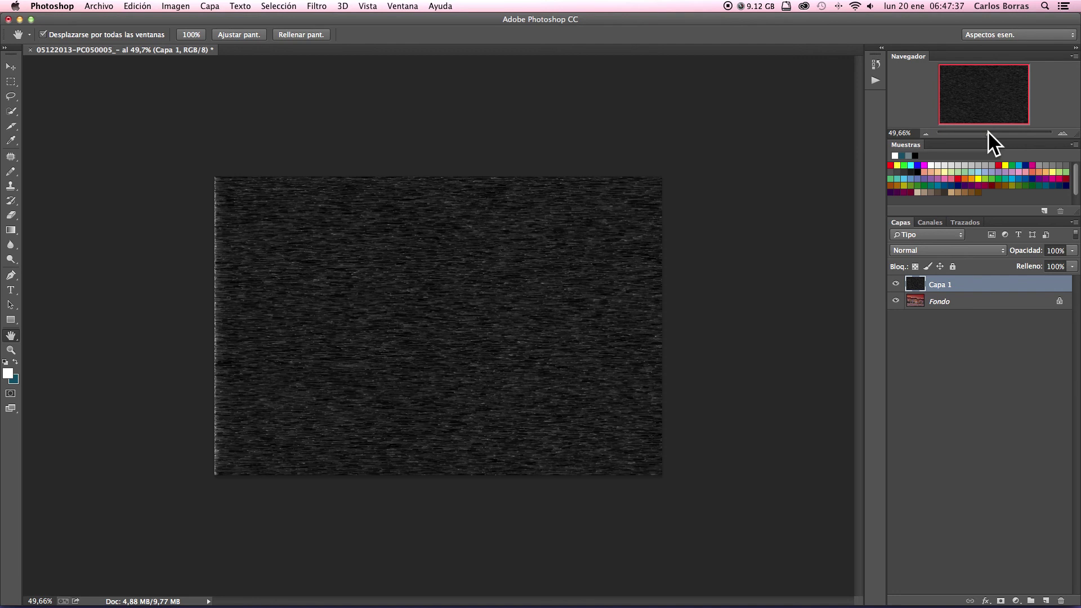
pyautogui.click(102, 7)
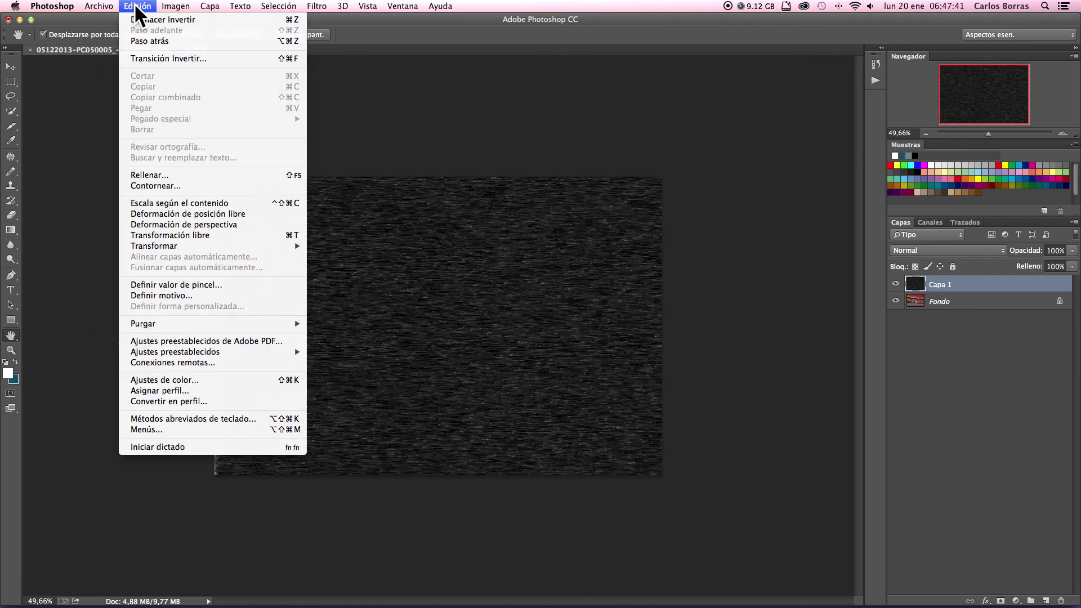
pyautogui.click(165, 235)
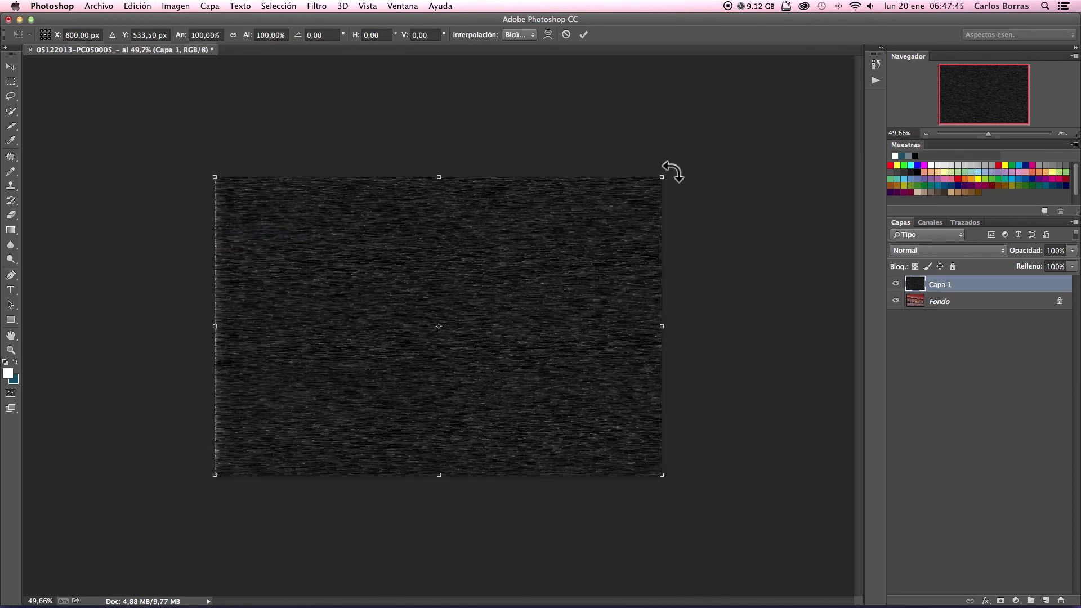
pyautogui.moveTo(666, 165); pyautogui.dragTo(342, 76)
pyautogui.moveTo(586, 360); pyautogui.dragTo(696, 361)
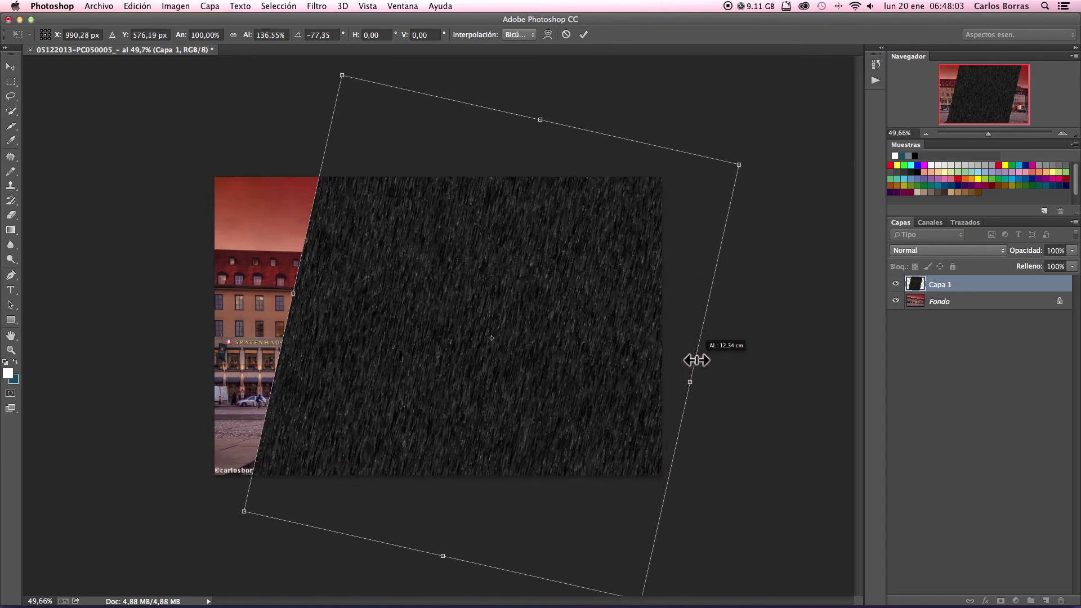
pyautogui.moveTo(293, 295); pyautogui.dragTo(155, 290)
pyautogui.press('space')
pyautogui.press('Return')
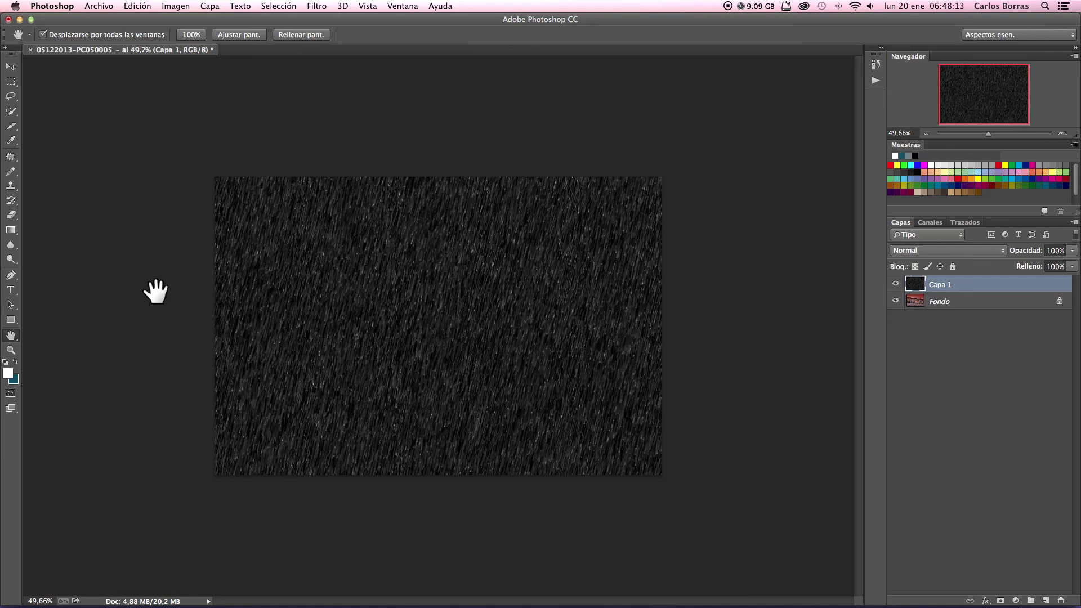
# - Set the streak layer's blend mode to Trama (Screen) and raise its input black level with Levels to thin out the rain
pyautogui.click(1003, 251)
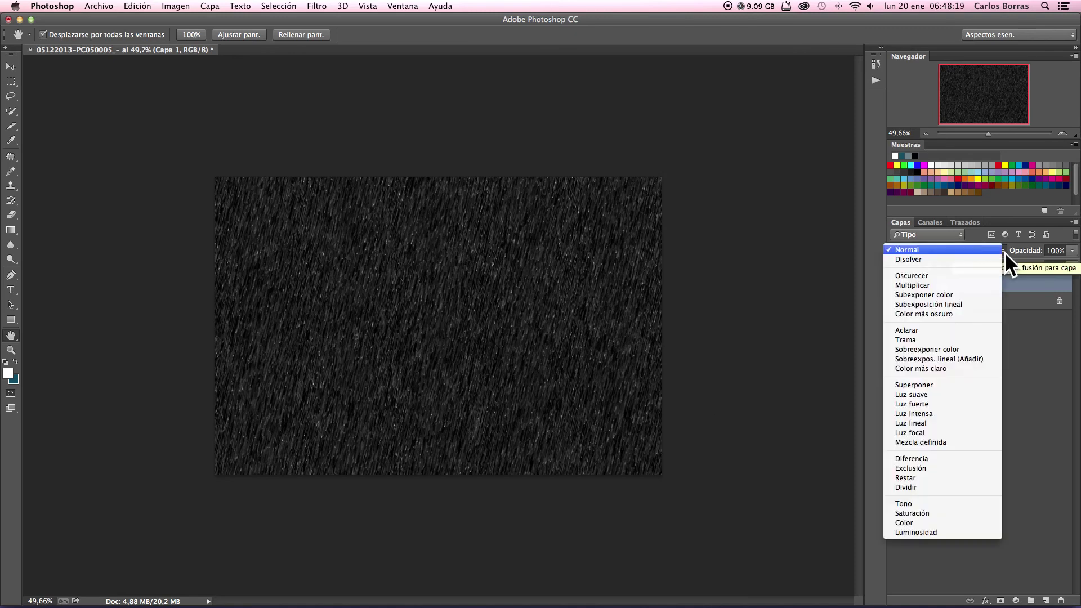
pyautogui.click(904, 339)
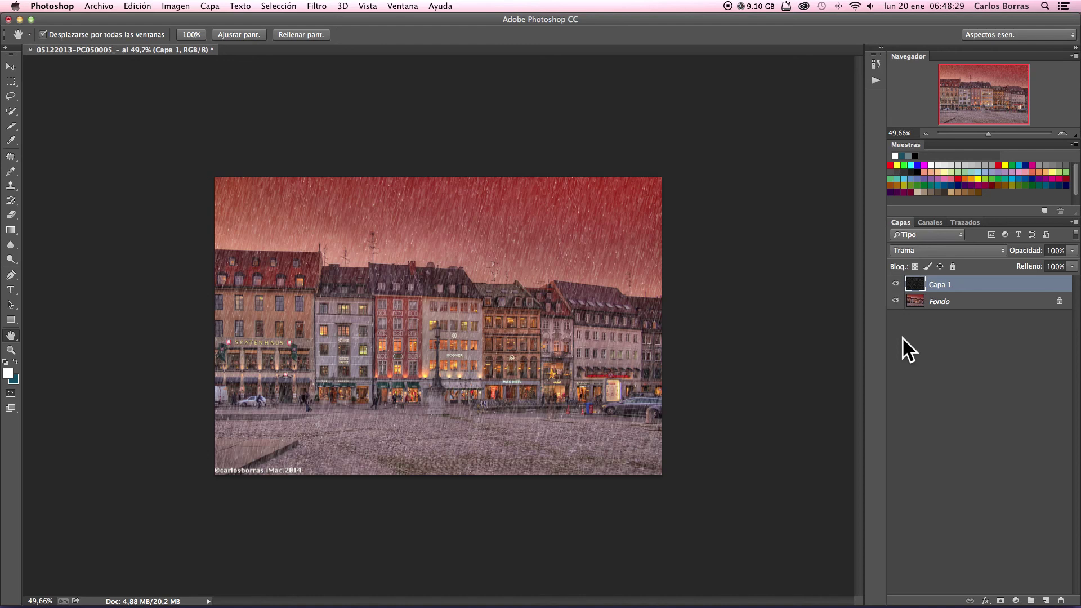
pyautogui.click(184, 6)
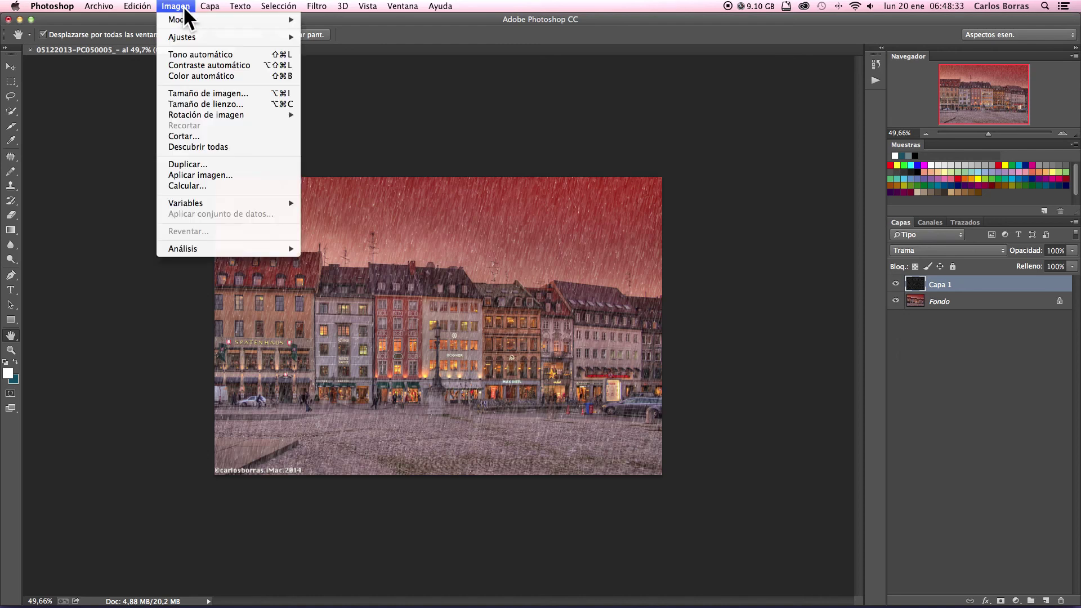
pyautogui.moveTo(192, 37)
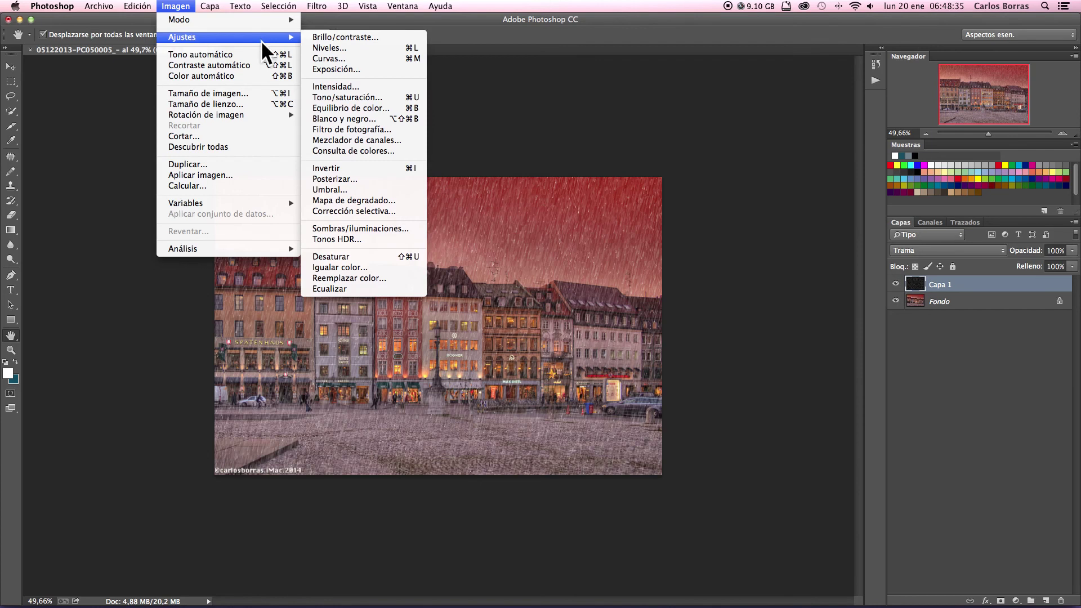
pyautogui.moveTo(249, 36)
pyautogui.click(335, 47)
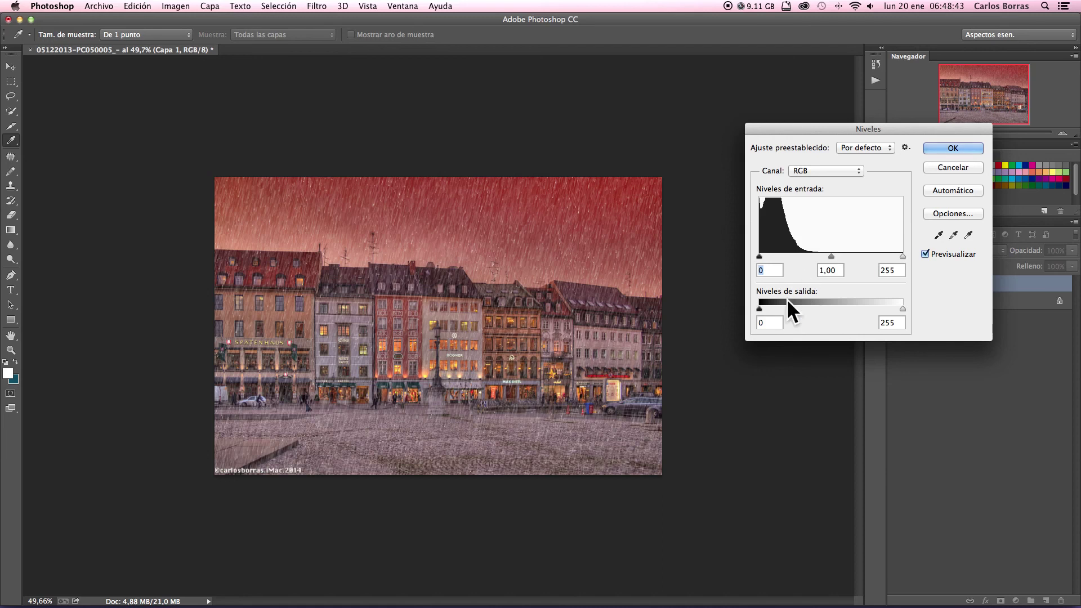
pyautogui.moveTo(889, 128); pyautogui.dragTo(915, 266)
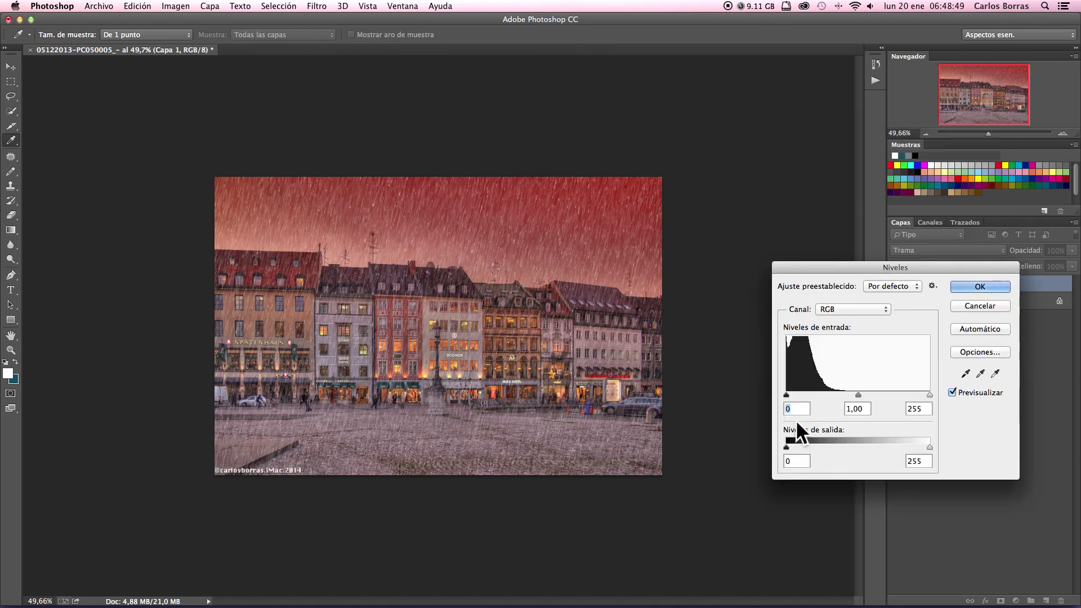
pyautogui.moveTo(785, 394); pyautogui.dragTo(863, 394)
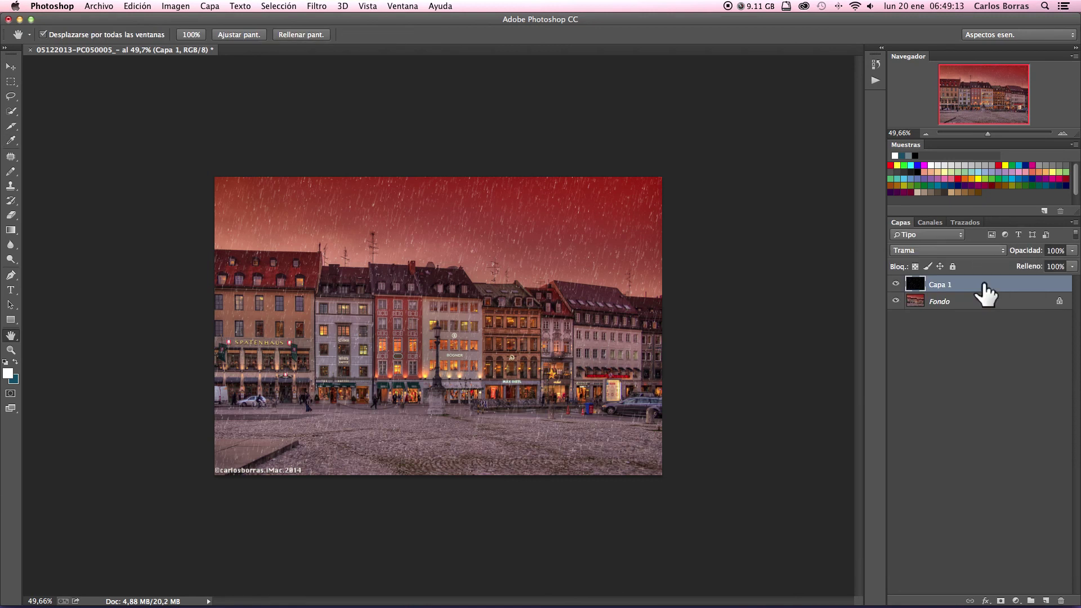
# - Fit the photo to the screen and flatten the rain layer and the background into a single layer
pyautogui.click(243, 36)
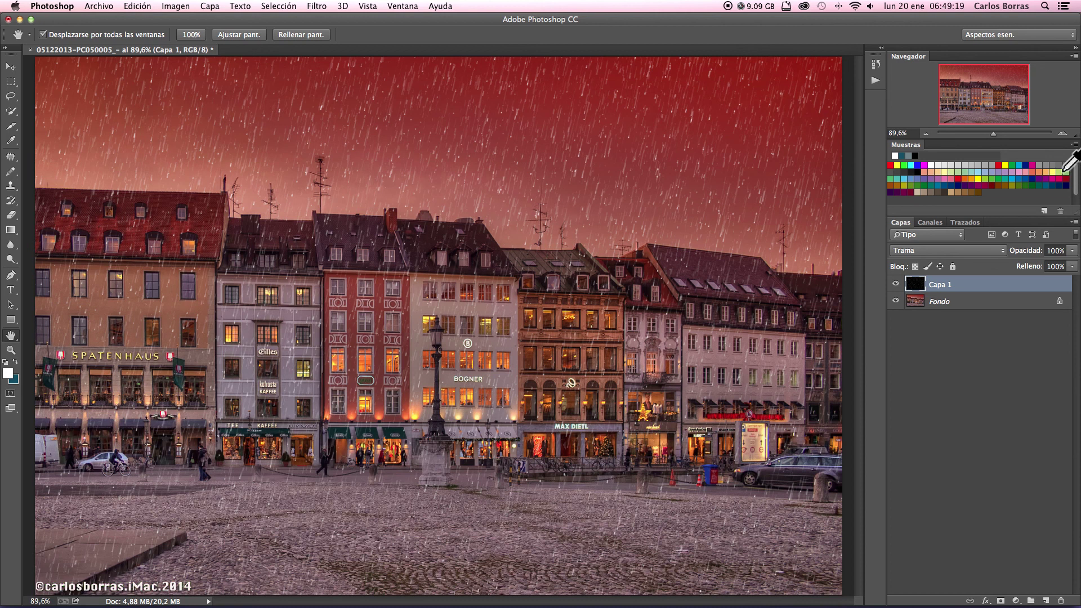
pyautogui.click(210, 6)
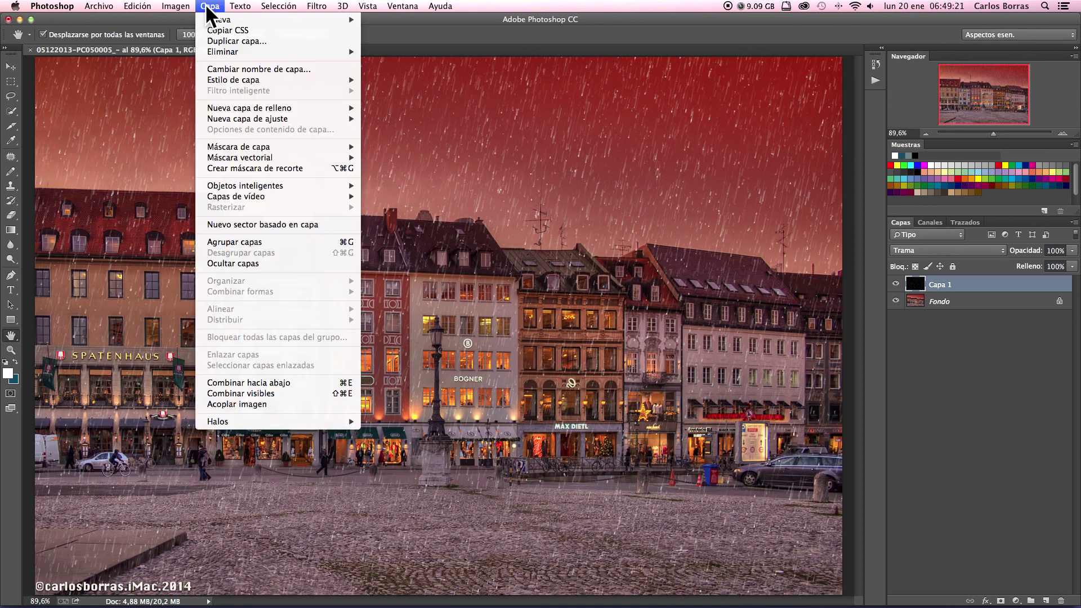
pyautogui.click(228, 400)
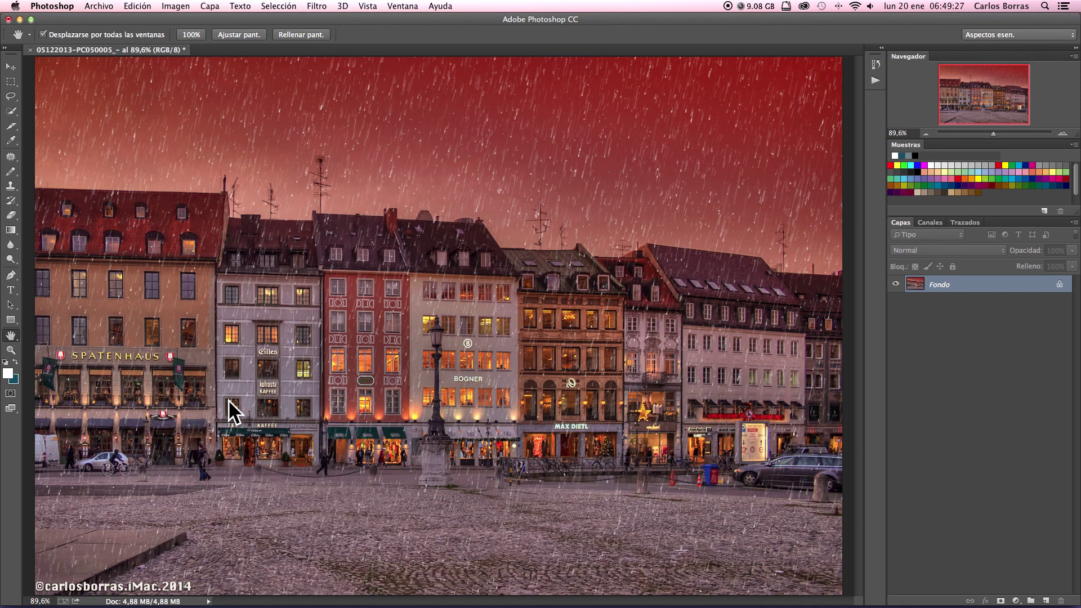
# - Save the flattened photo in the TUTORIALES folder as the JPEG 05122013-PC050005_snow-.jpg with quality 10
pyautogui.click(99, 6)
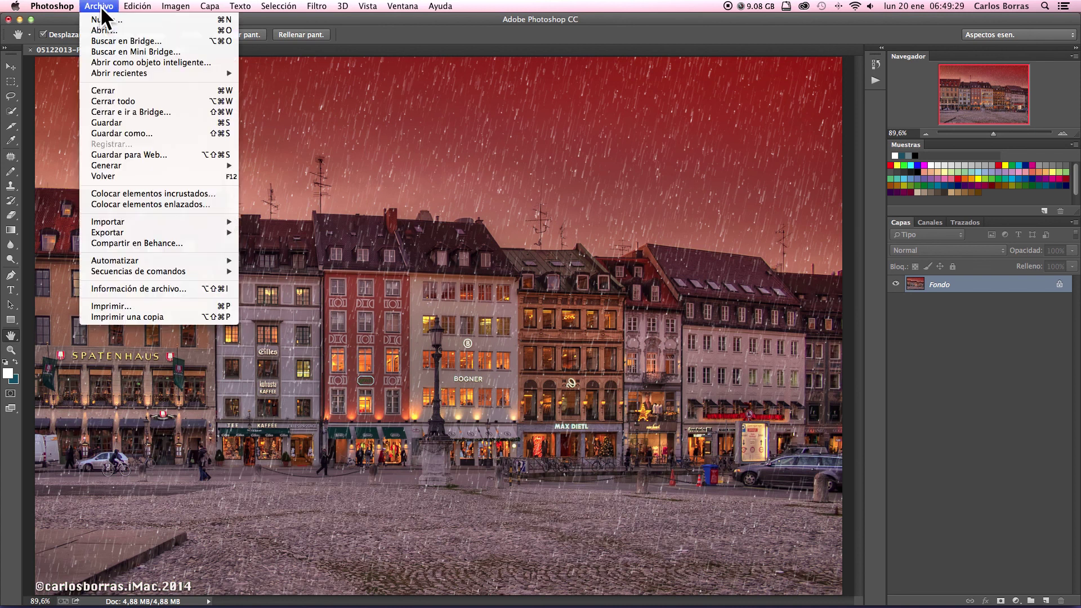
pyautogui.click(120, 133)
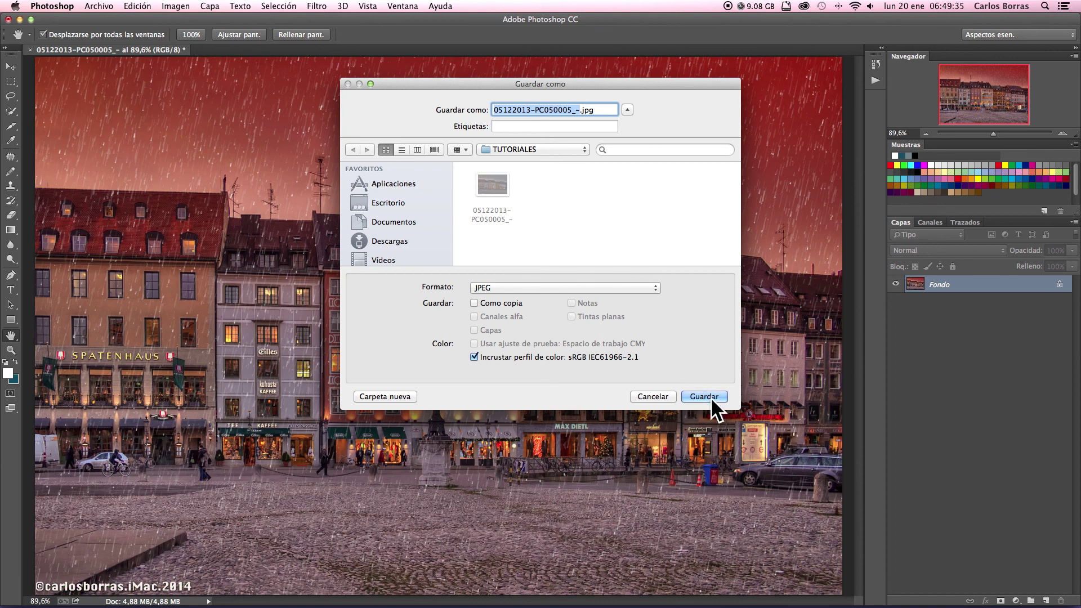
pyautogui.click(577, 110)
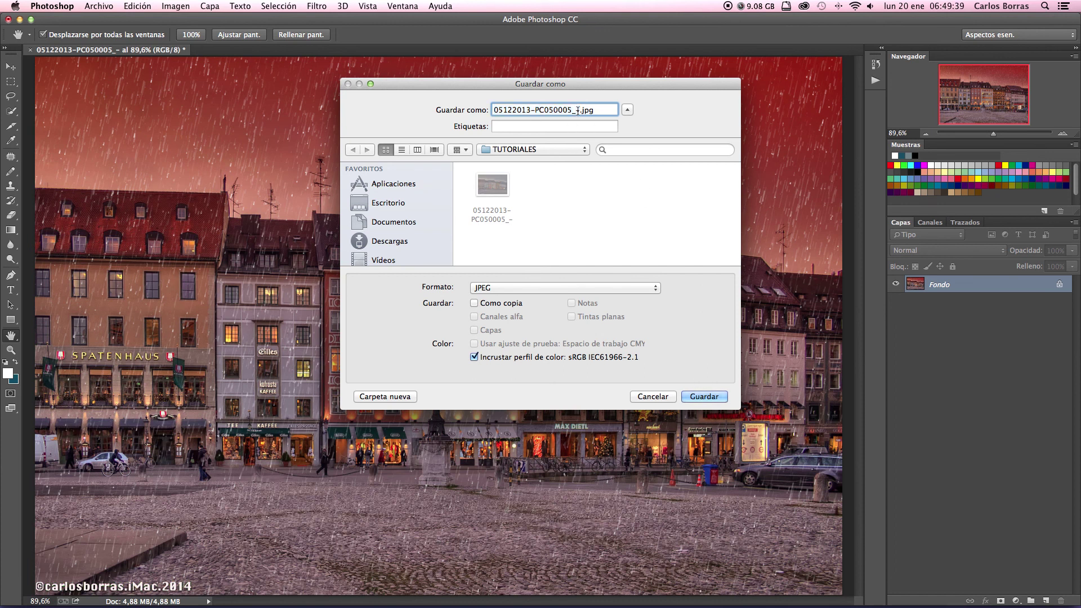
pyautogui.write('snow')
pyautogui.click(707, 396)
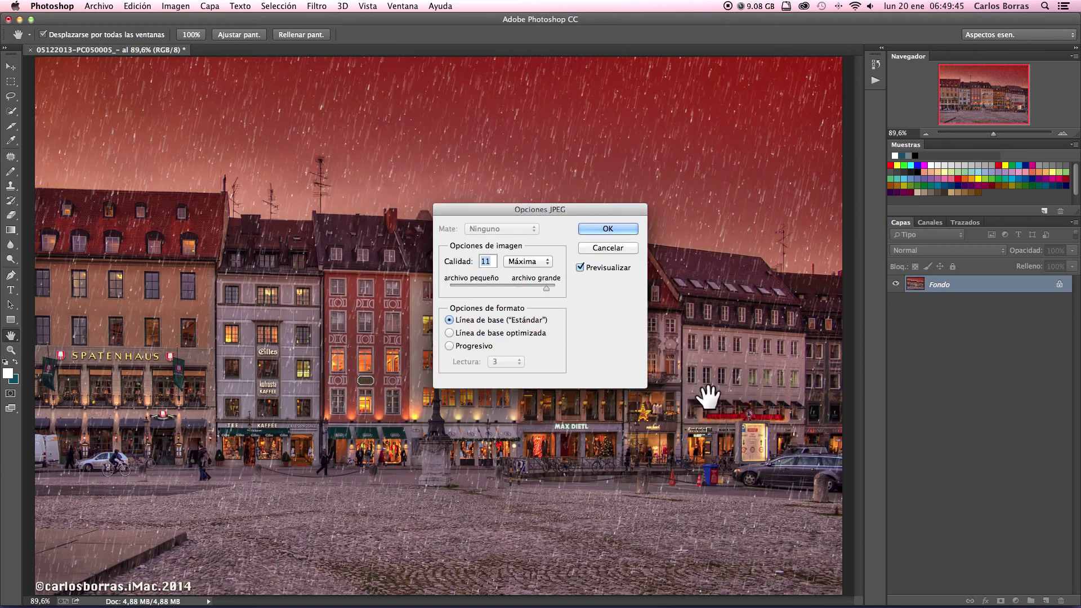
pyautogui.click(544, 288)
pyautogui.moveTo(543, 287); pyautogui.dragTo(541, 287)
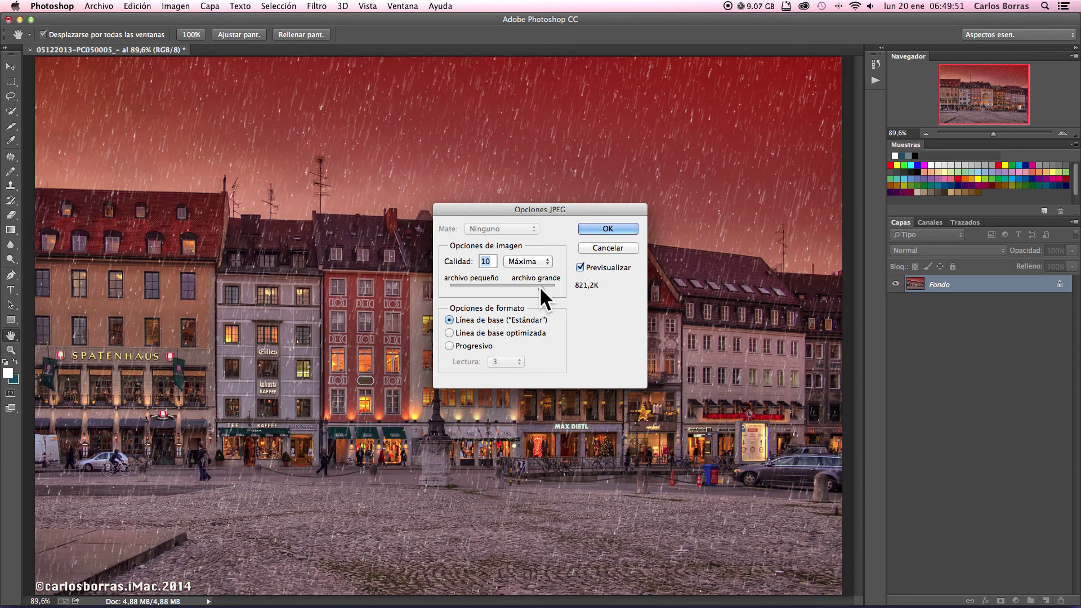
pyautogui.click(616, 229)
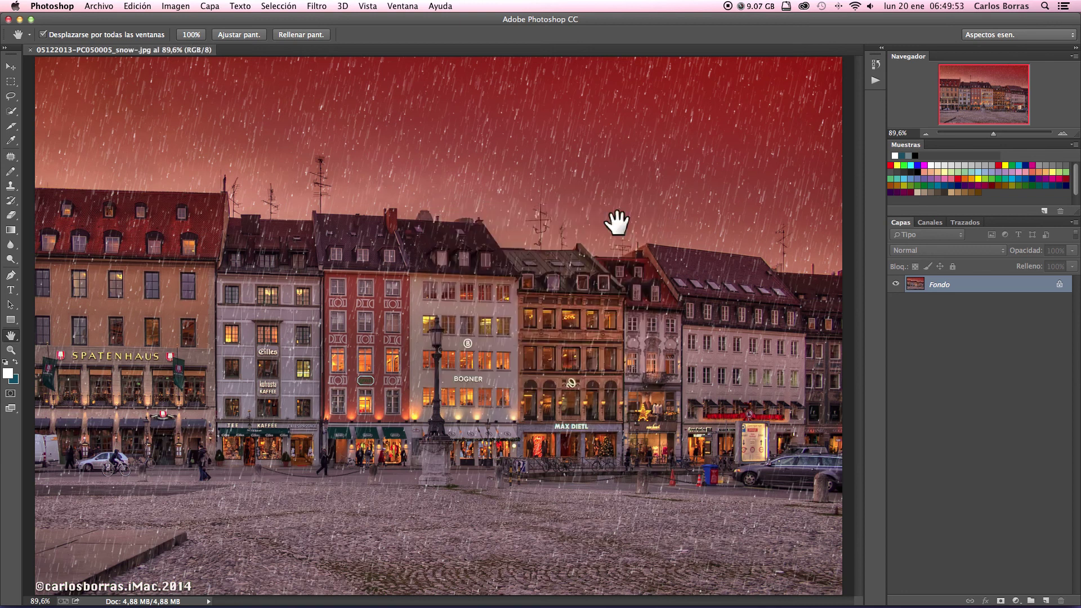
# - Hide Photoshop to reach the TUTORIALES folder in Finder, view the saved 05122013-PC050005_snow-.jpg in Preview and close it
pyautogui.click(51, 6)
pyautogui.click(62, 133)
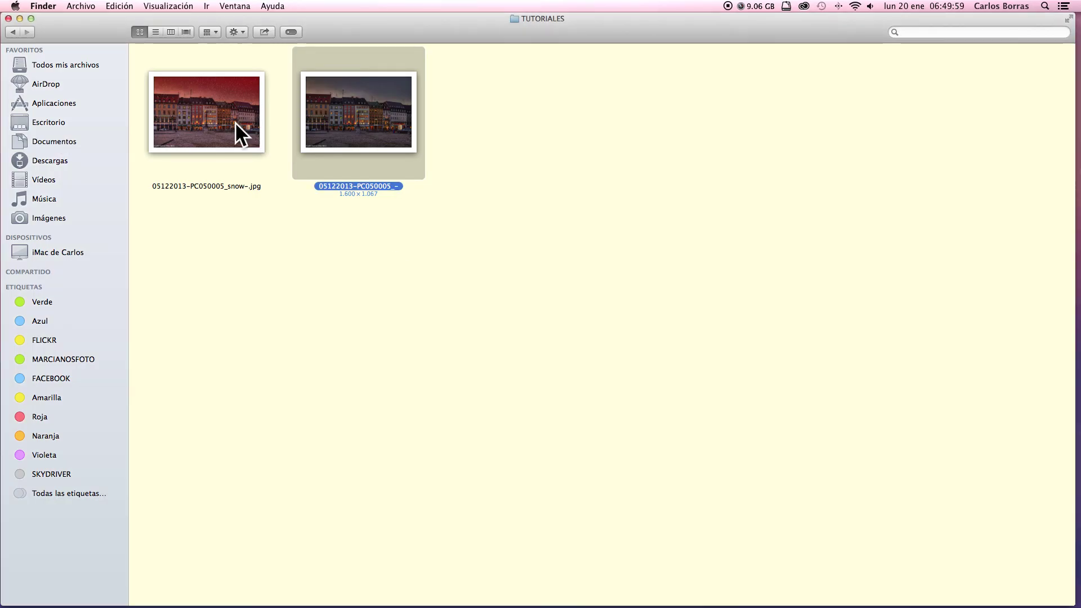
pyautogui.doubleClick(235, 121)
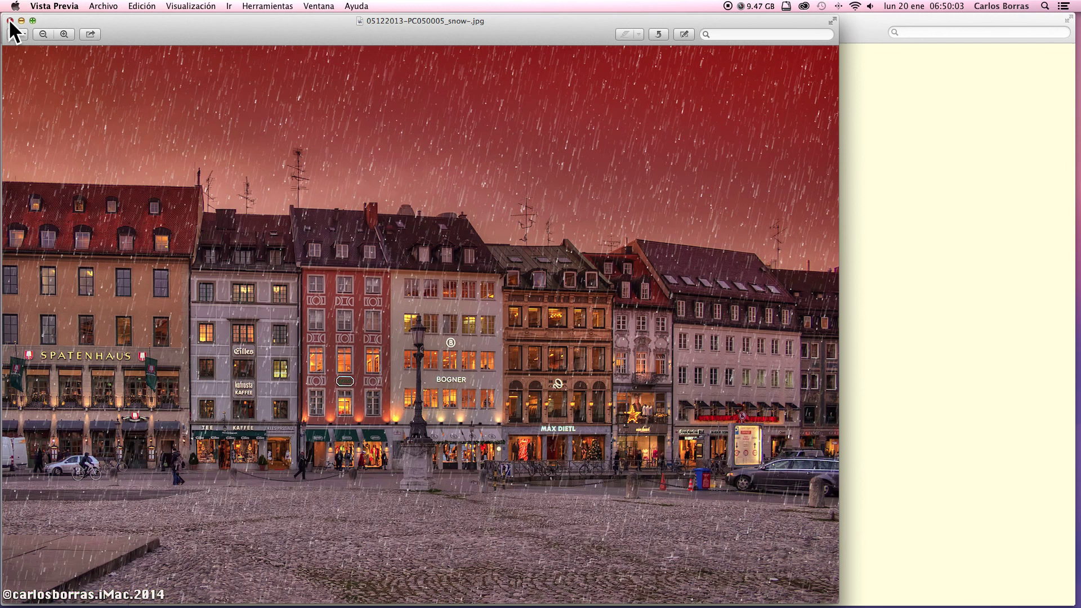
pyautogui.click(9, 19)
# - View the original photo 05122013-PC050005_- in Preview for comparison with the rain version, and close it
pyautogui.click(381, 124)
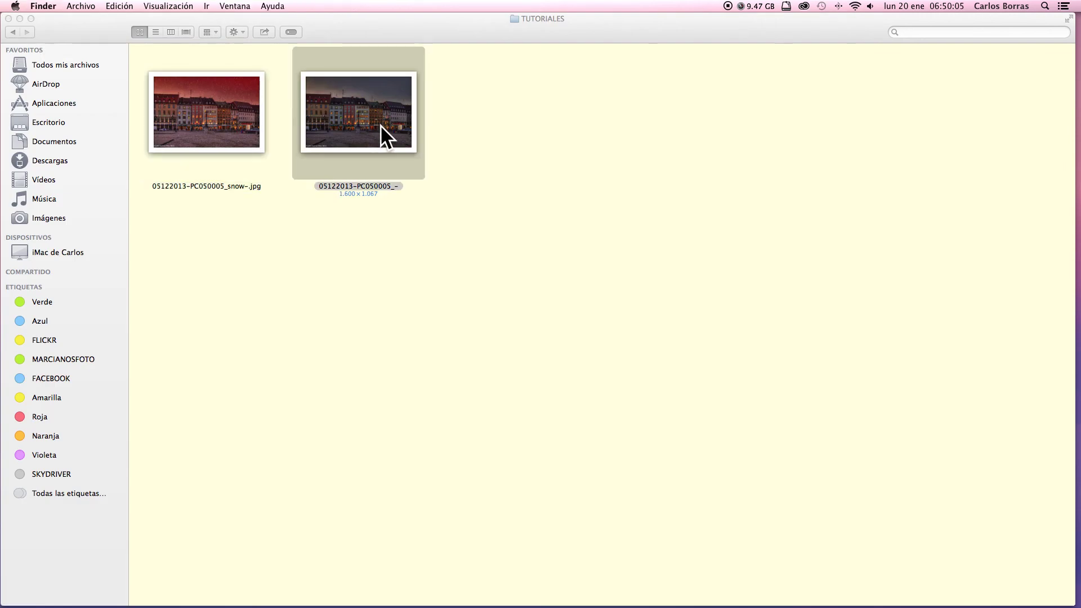
pyautogui.doubleClick(381, 123)
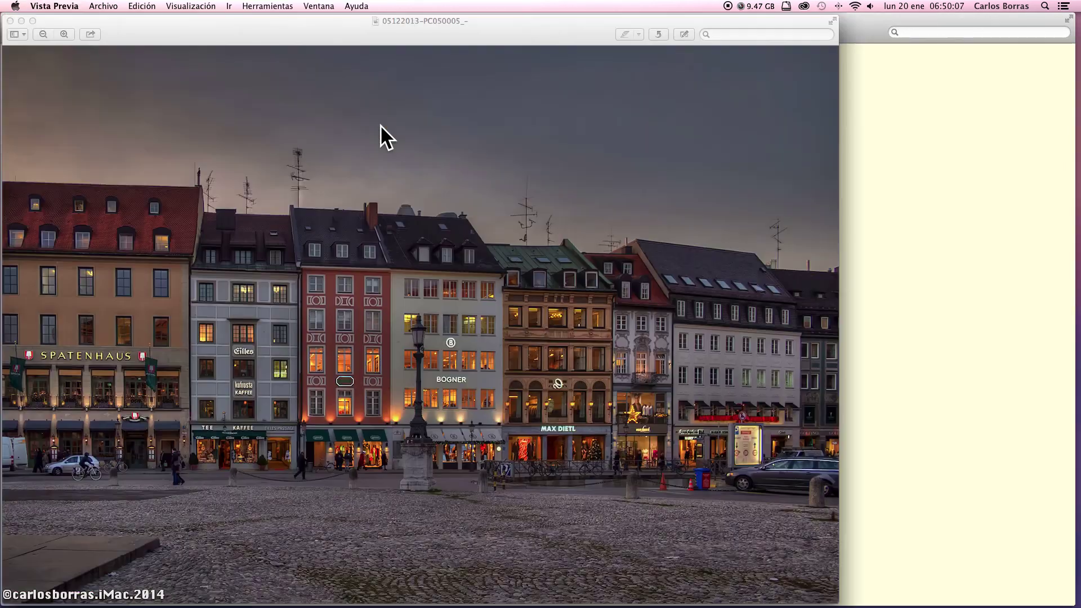
pyautogui.click(10, 21)
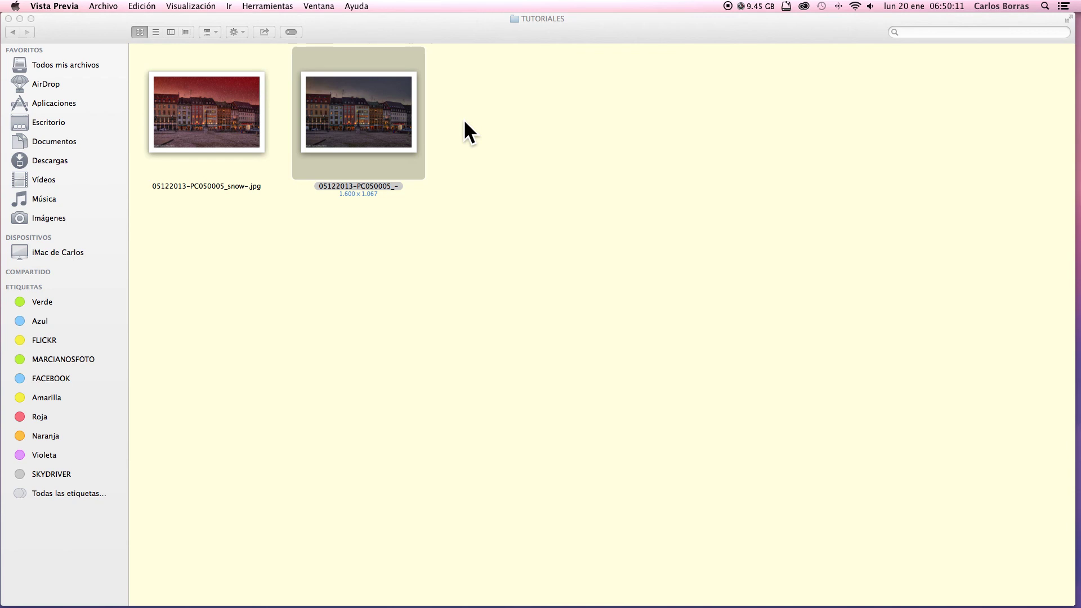